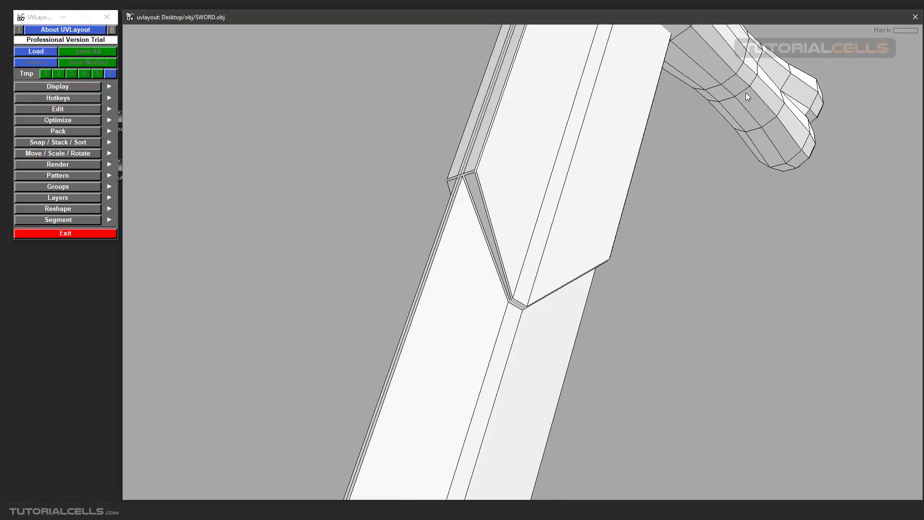
# - Examine the bevelled edges where the blade collar meets the sword blade, in both wireframe and smooth display
pyautogui.moveTo(747, 93); pyautogui.dragTo(528, 225)
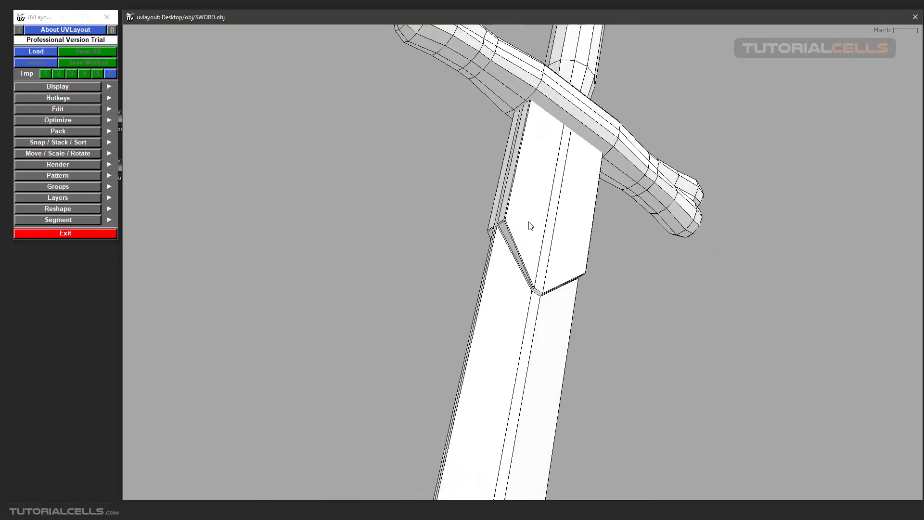
pyautogui.scroll(4, 524, 236)
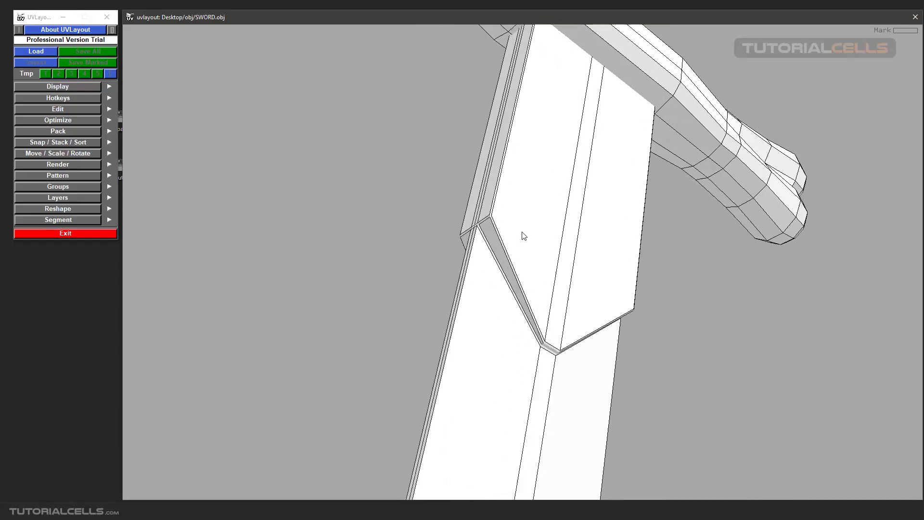
pyautogui.moveTo(538, 290); pyautogui.dragTo(537, 260)
pyautogui.scroll(3, 546, 308)
pyautogui.moveTo(476, 182); pyautogui.dragTo(467, 129)
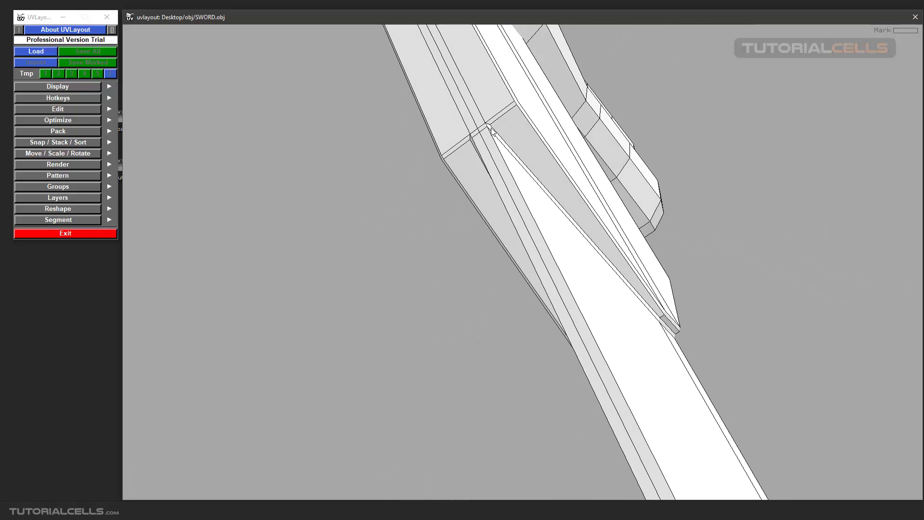
pyautogui.moveTo(496, 146); pyautogui.dragTo(473, 151)
pyautogui.press('t')
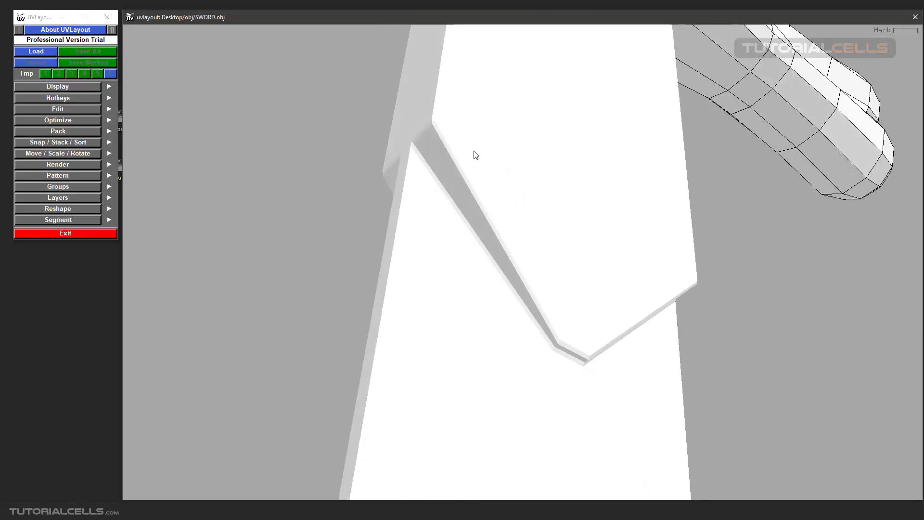
pyautogui.moveTo(427, 189); pyautogui.dragTo(423, 176)
pyautogui.press('t')
pyautogui.moveTo(425, 180); pyautogui.dragTo(535, 260, button='right')
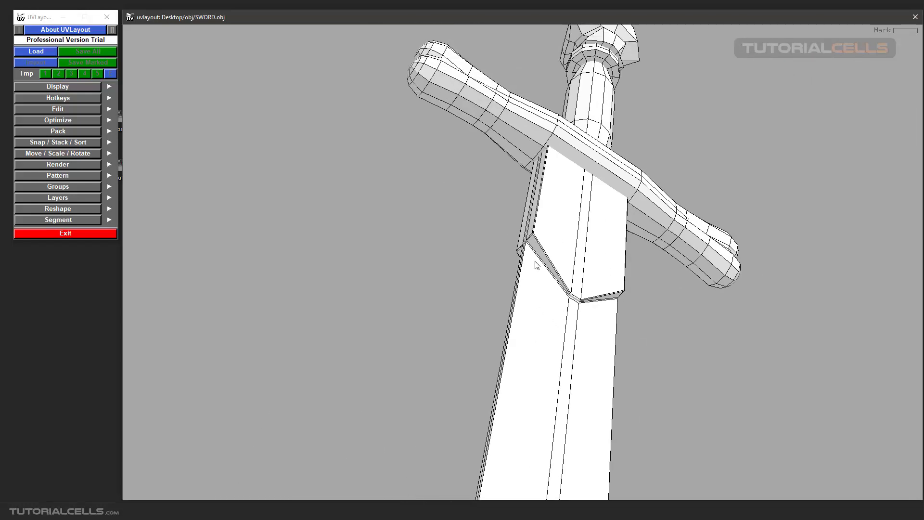
pyautogui.moveTo(566, 274); pyautogui.dragTo(528, 200, button='middle')
pyautogui.moveTo(528, 200); pyautogui.dragTo(524, 258, button='right')
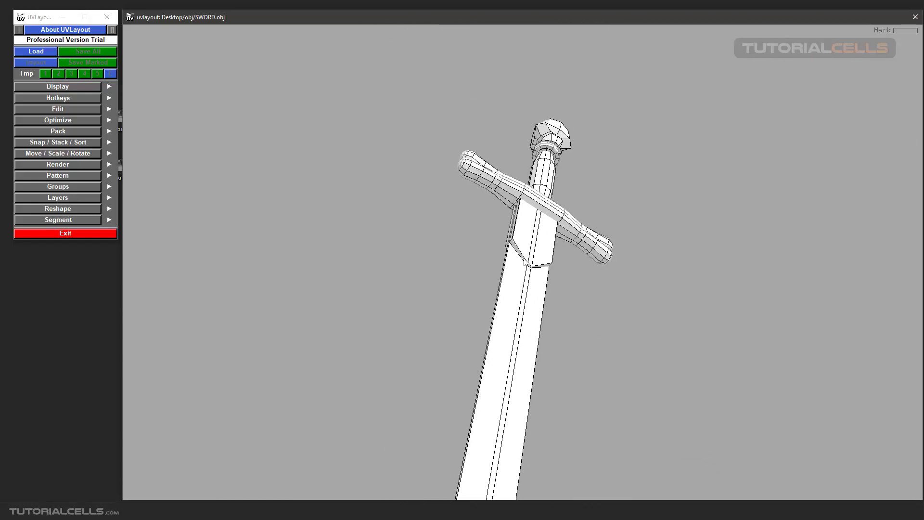
pyautogui.moveTo(524, 258); pyautogui.dragTo(519, 214, button='middle')
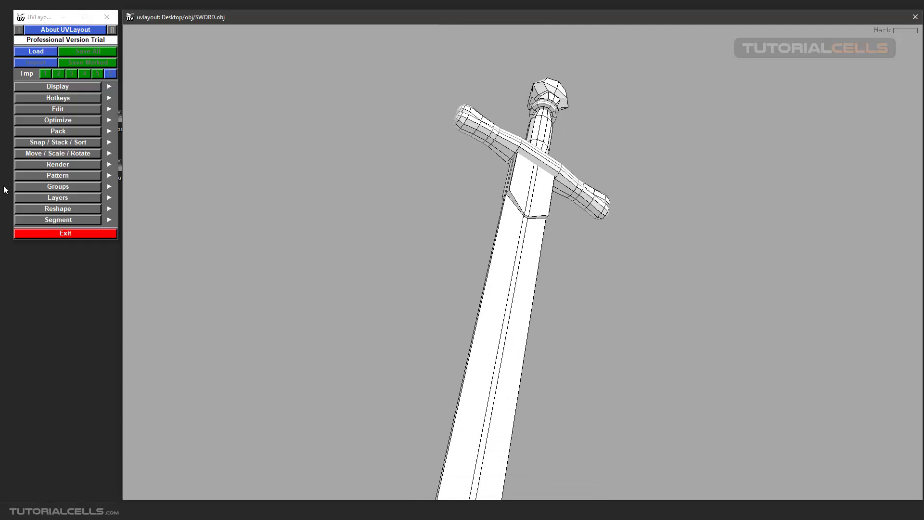
# - Expand the Segment options and mark all polygons of the sword blade and its collar
pyautogui.click(48, 220)
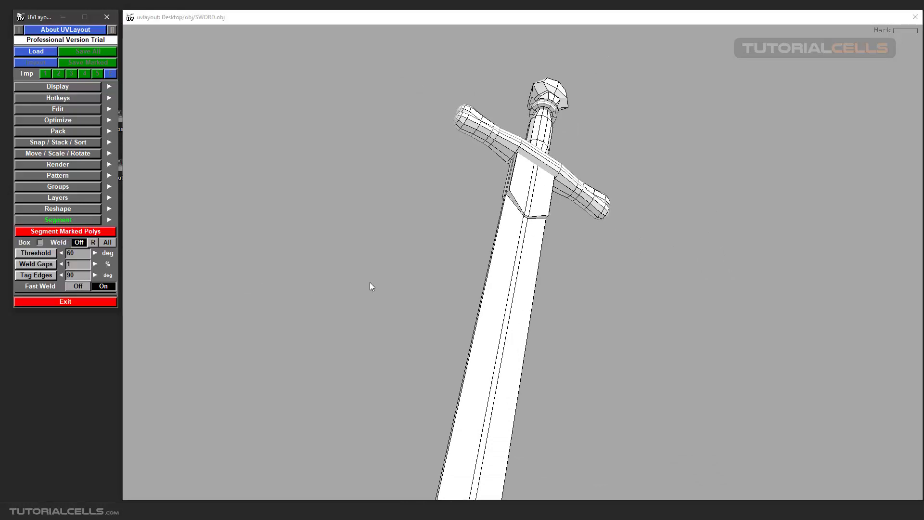
pyautogui.moveTo(532, 285); pyautogui.dragTo(501, 245)
pyautogui.scroll(2, 492, 250)
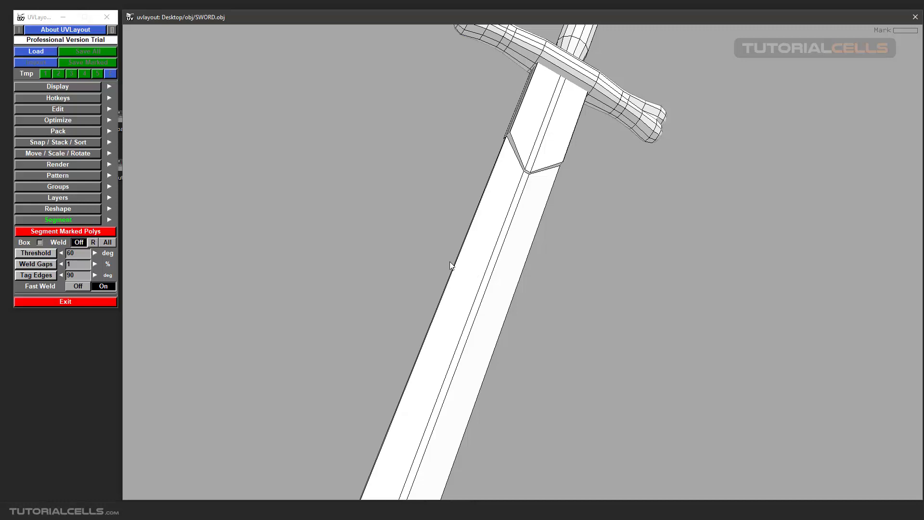
pyautogui.moveTo(485, 258)
pyautogui.mouseDown()
pyautogui.moveTo(552, 246)
pyautogui.moveTo(489, 261)
pyautogui.mouseUp()
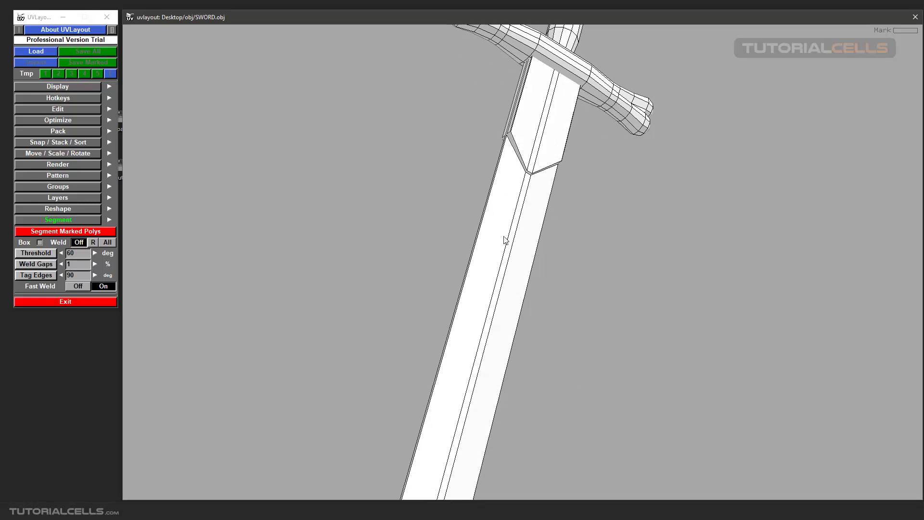
pyautogui.press('g')
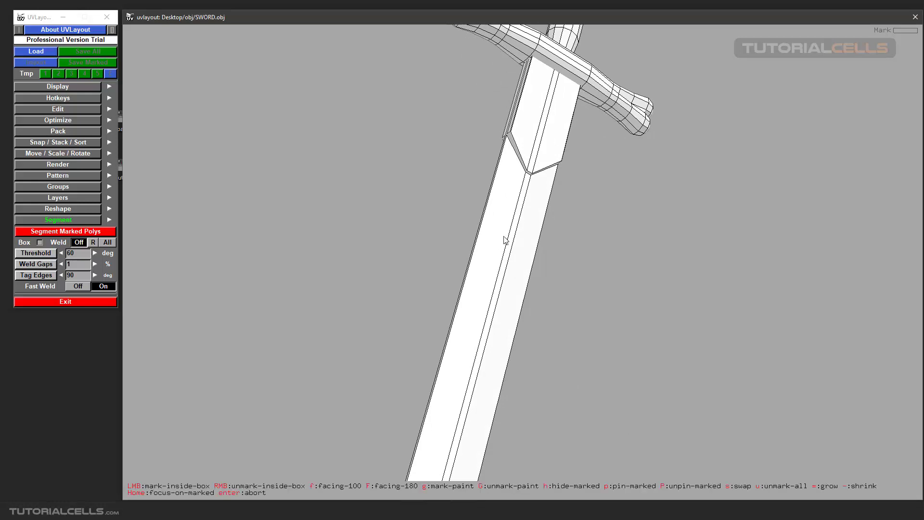
pyautogui.moveTo(505, 239); pyautogui.dragTo(392, 250)
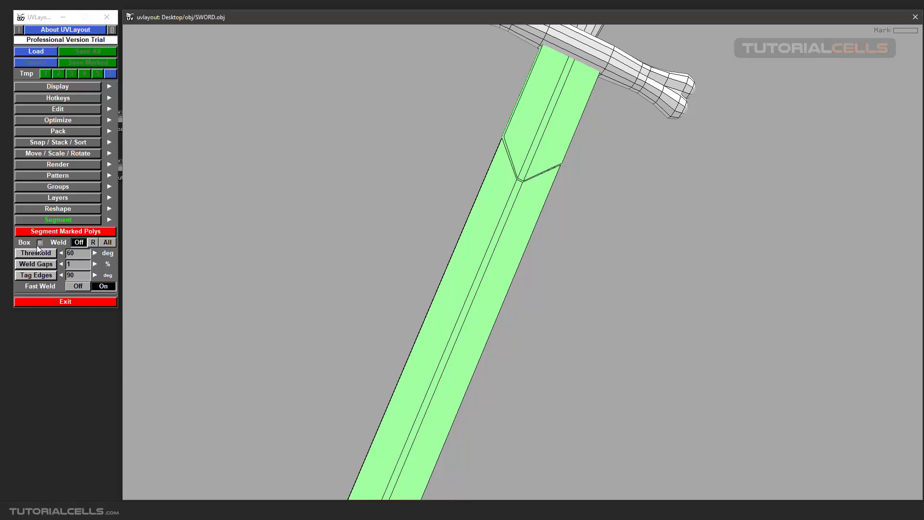
# - Try the Box segmentation option and the All weld mode, returning Box to unchecked and Weld to Off
pyautogui.scroll(-3, 427, 242)
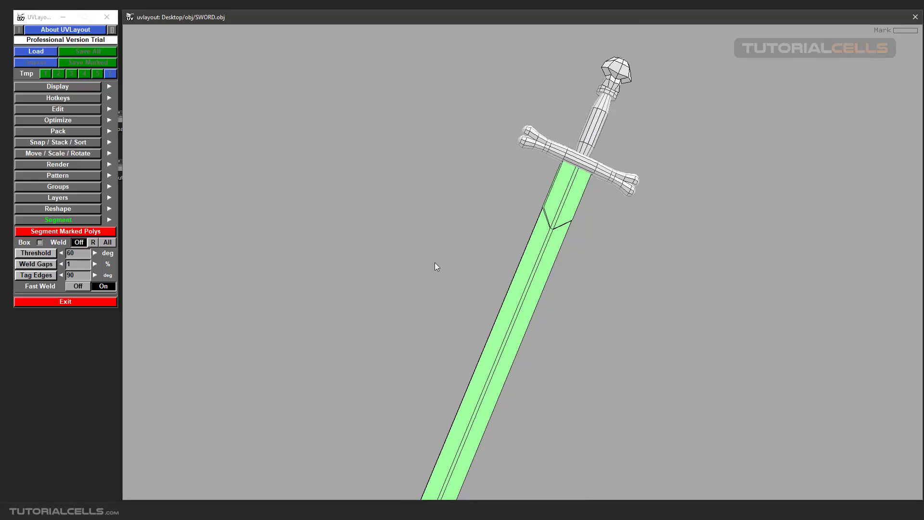
pyautogui.click(36, 241)
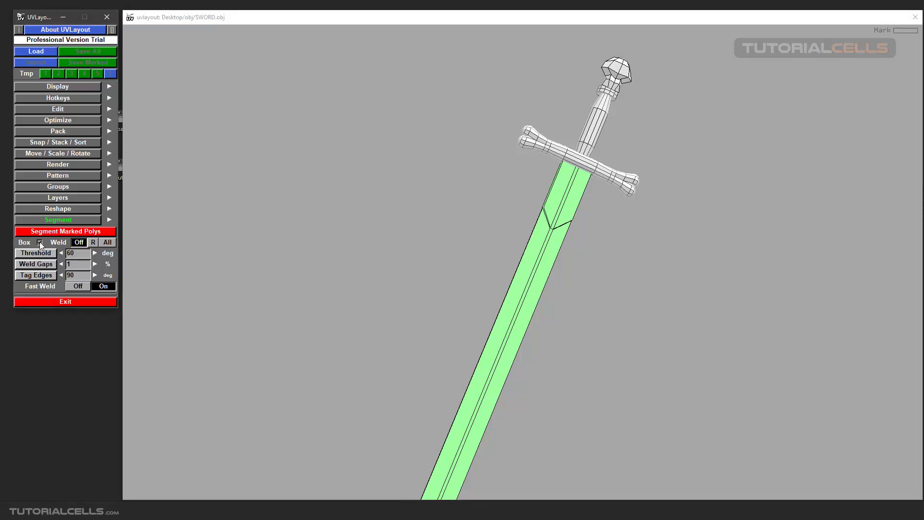
pyautogui.click(40, 242)
pyautogui.click(108, 242)
pyautogui.moveTo(510, 215); pyautogui.dragTo(569, 144)
pyautogui.scroll(3, 553, 202)
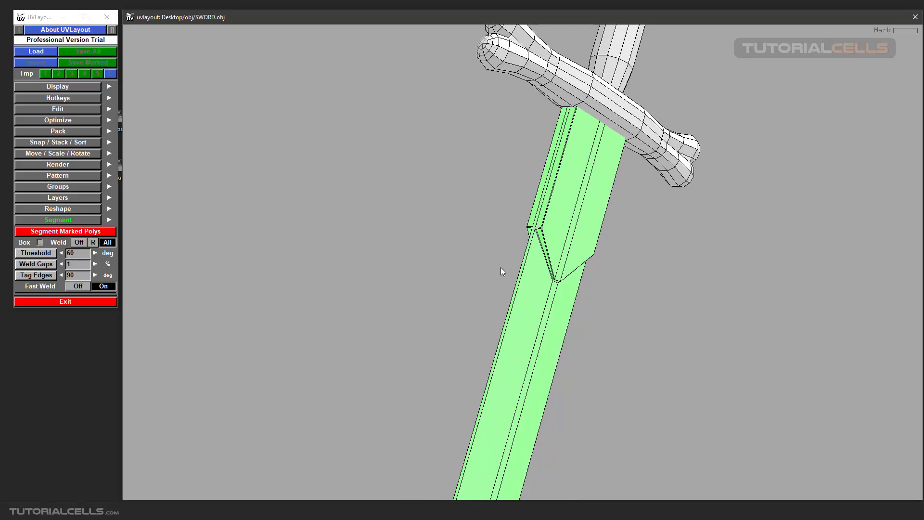
pyautogui.click(80, 243)
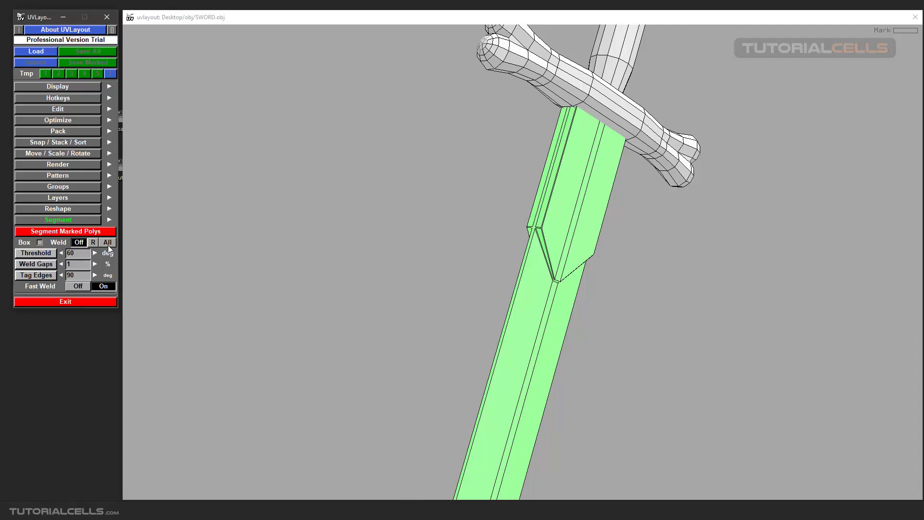
# - Examine the marked blade's bevels and collar corner up close, in both wireframe and smooth display
pyautogui.scroll(-3, 535, 303)
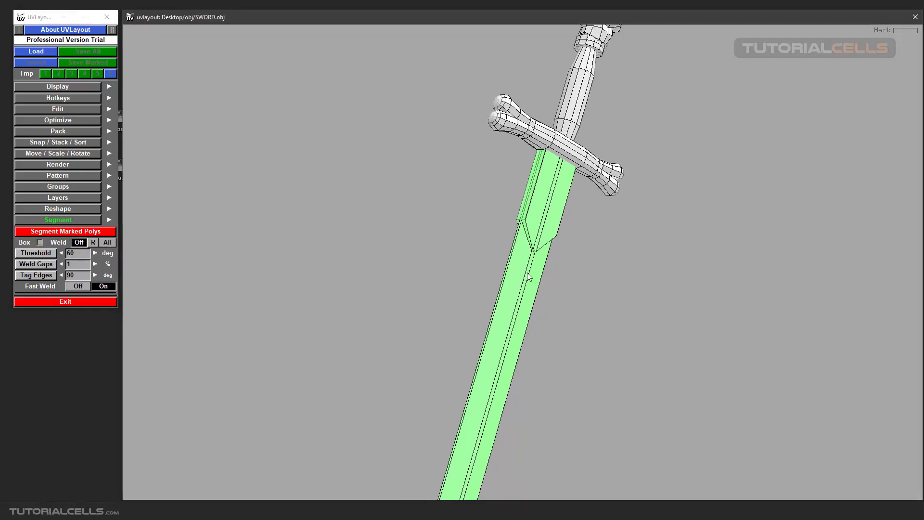
pyautogui.scroll(2, 527, 273)
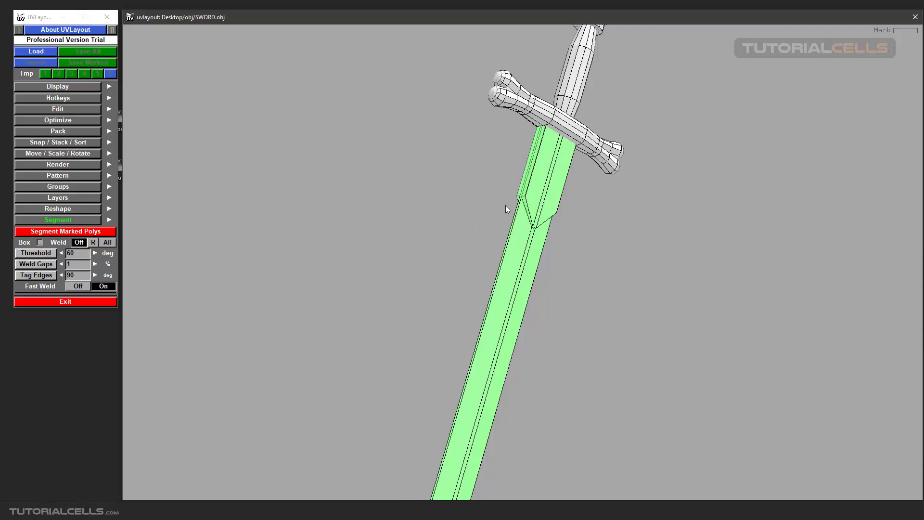
pyautogui.scroll(2, 506, 207)
pyautogui.scroll(3, 519, 205)
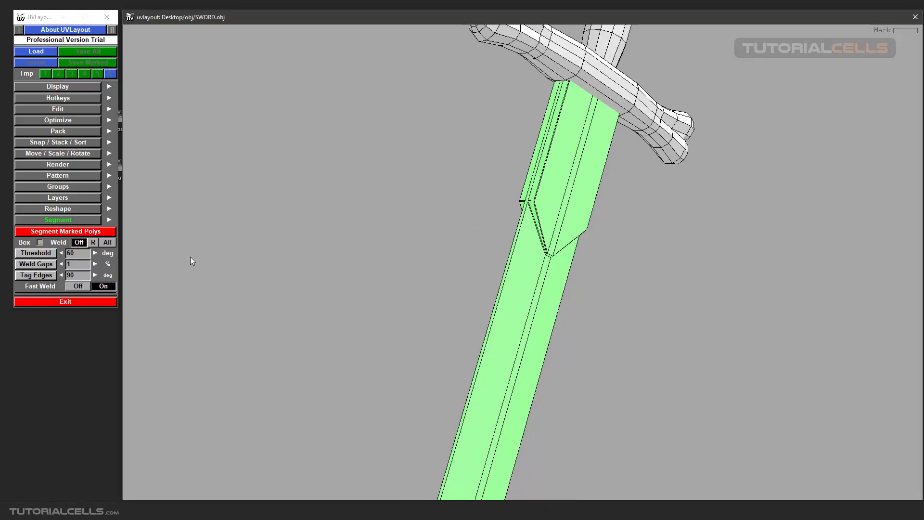
pyautogui.scroll(5, 520, 216)
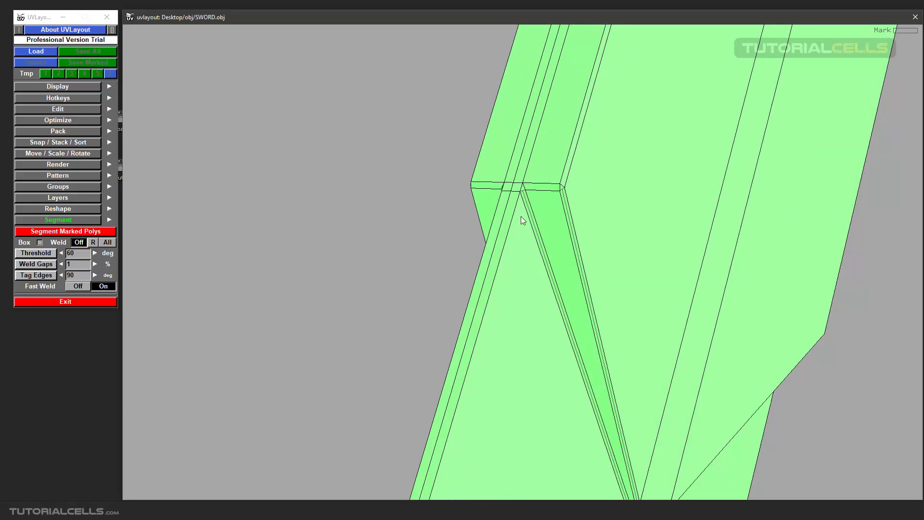
pyautogui.moveTo(525, 212); pyautogui.dragTo(557, 171)
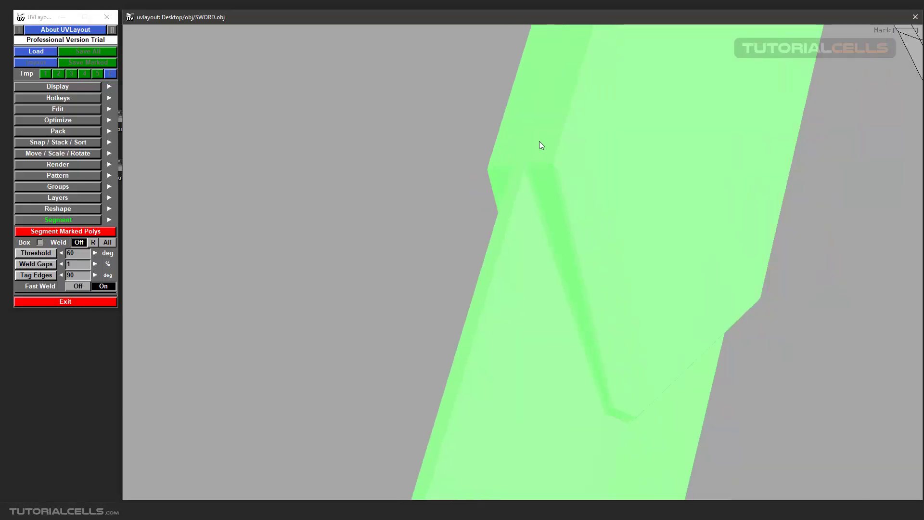
pyautogui.moveTo(550, 189); pyautogui.dragTo(499, 172)
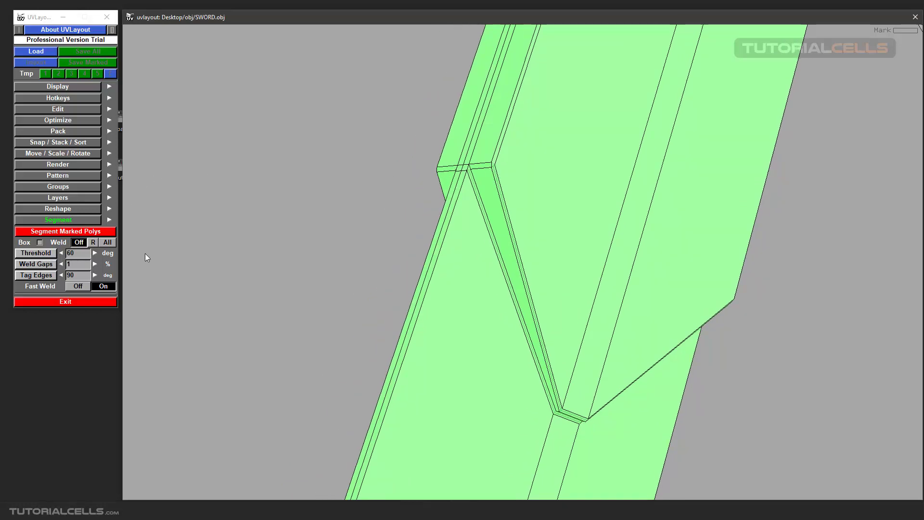
pyautogui.scroll(-5, 460, 230)
pyautogui.moveTo(547, 277); pyautogui.dragTo(533, 240, button='middle')
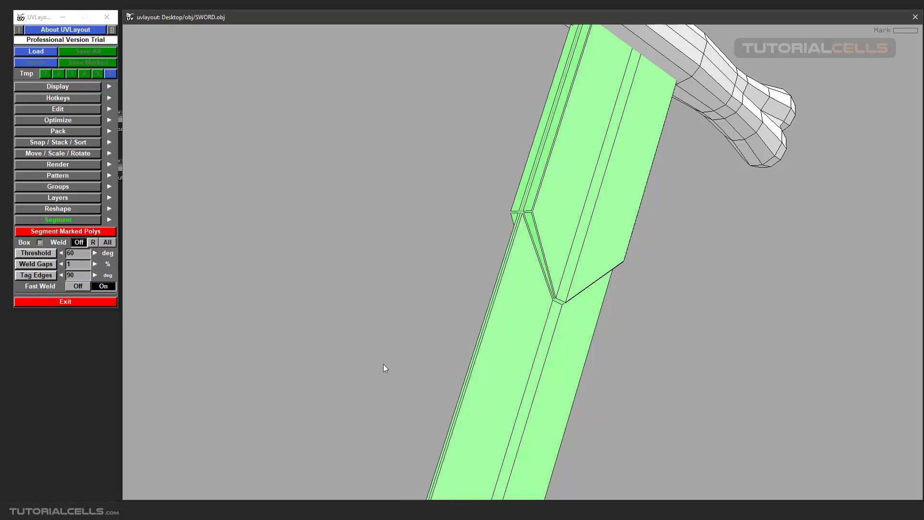
# - View the r.jpg diagram of weld gap and length in Photos, and return to the sword model in UVLayout
pyautogui.moveTo(514, 504); pyautogui.dragTo(514, 502)
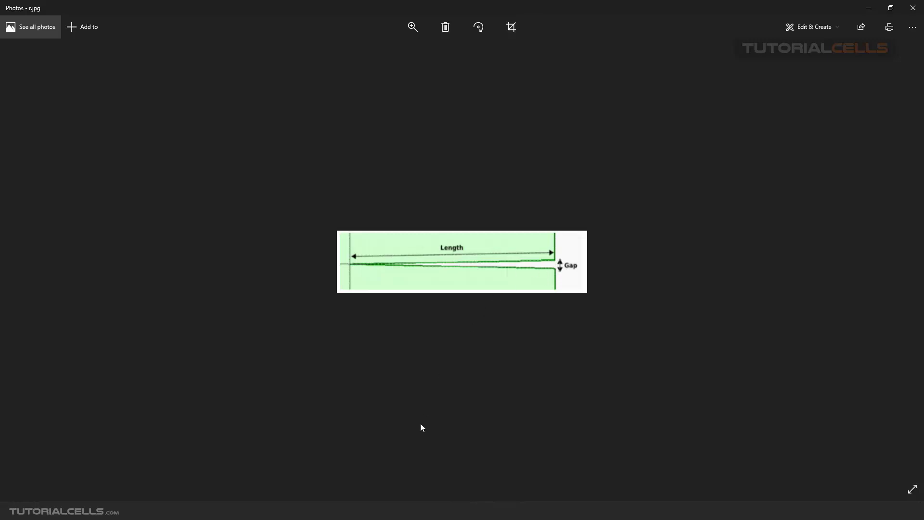
pyautogui.click(868, 8)
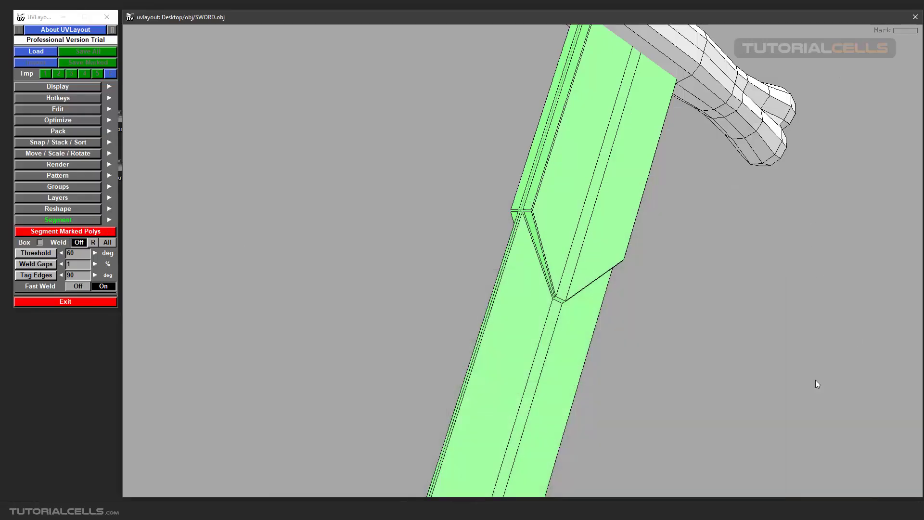
pyautogui.moveTo(490, 278); pyautogui.dragTo(529, 294, button='right')
pyautogui.moveTo(529, 294); pyautogui.dragTo(534, 236, button='middle')
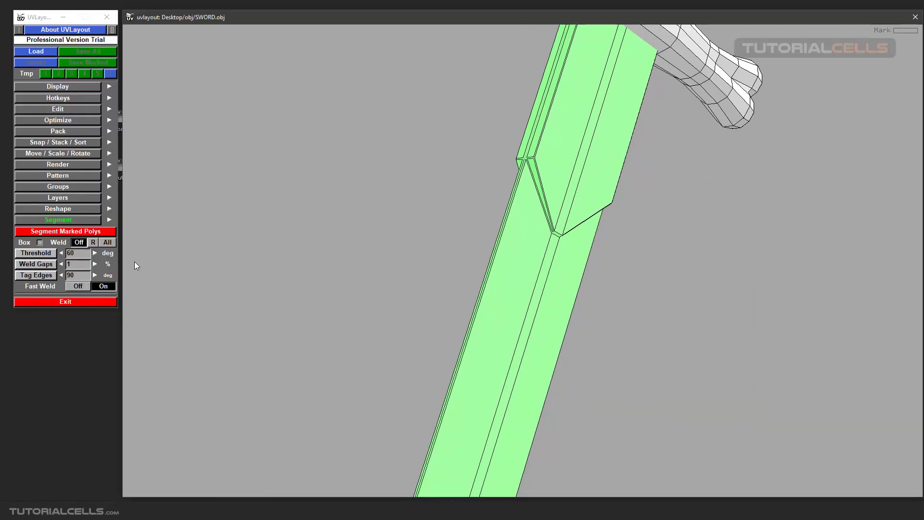
# - Turn Fast Weld off, segment the marked blade polygons without Box, and inspect the resulting shells in the UV view
pyautogui.click(70, 288)
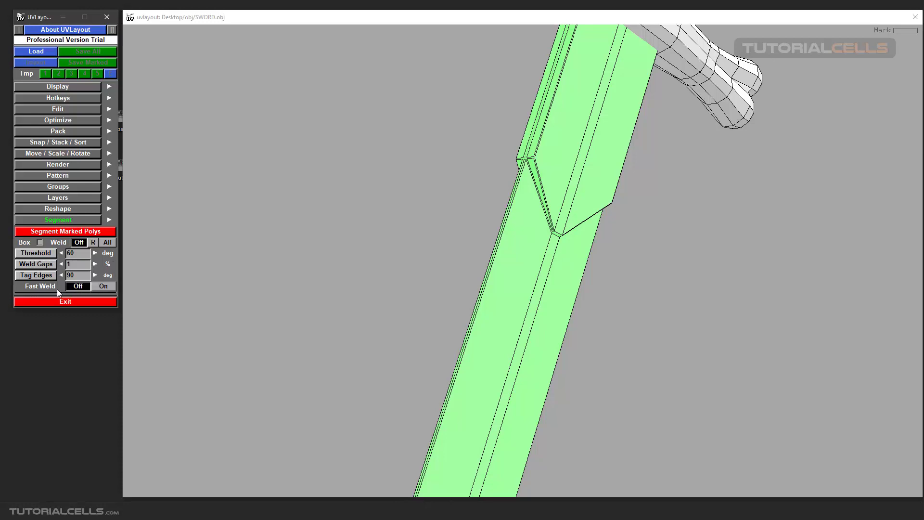
pyautogui.click(87, 233)
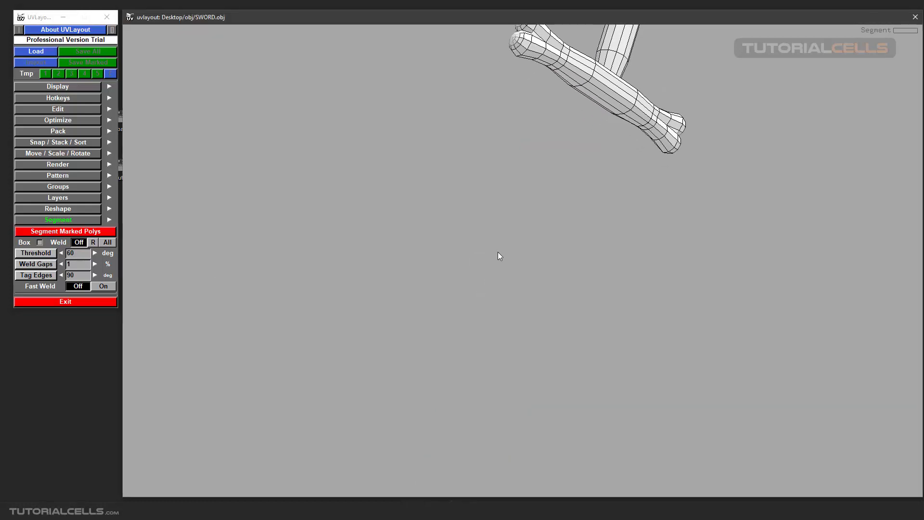
pyautogui.press('u')
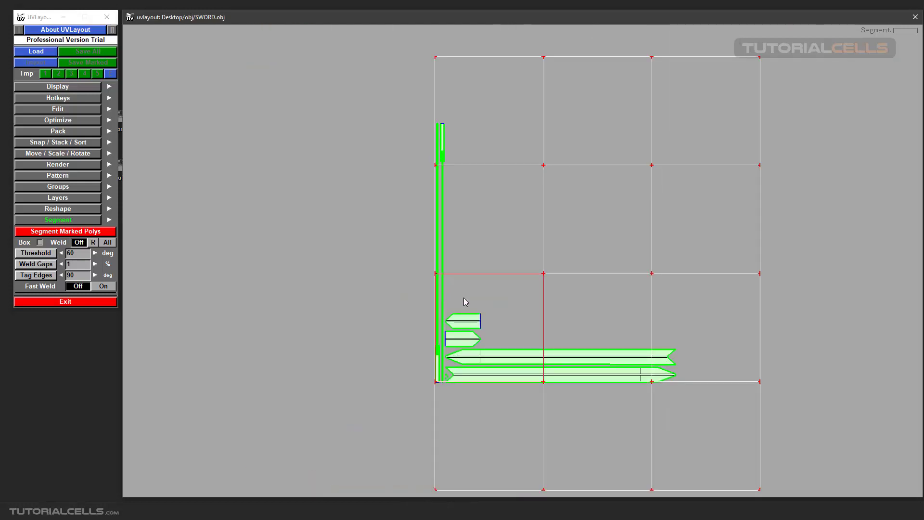
pyautogui.moveTo(510, 244); pyautogui.dragTo(440, 305, button='middle')
pyautogui.scroll(3, 441, 304)
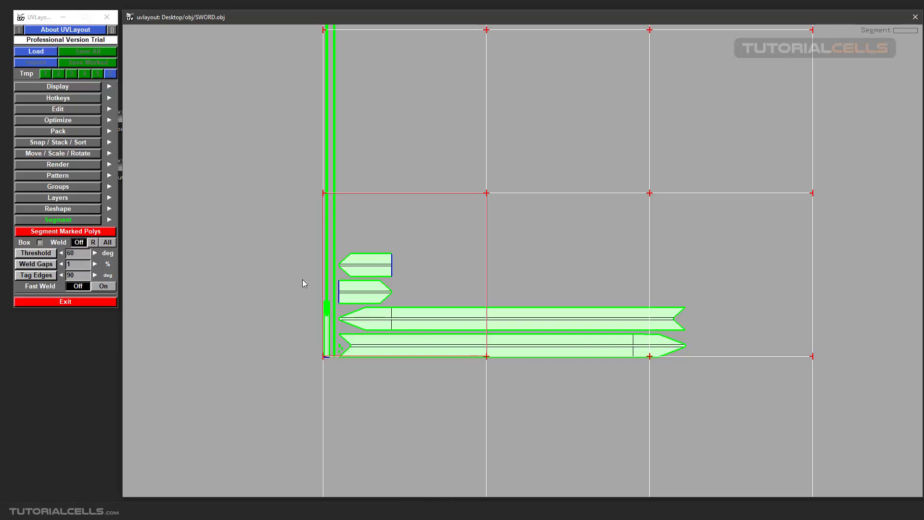
# - Undo the segmentation, segment the marked blade polygons again with Box enabled, and frame the shells in the UV view
pyautogui.press('d')
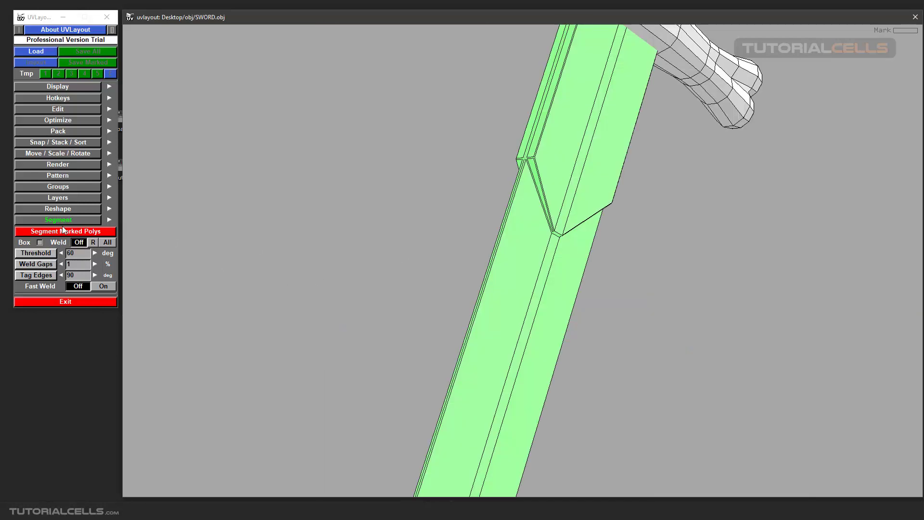
pyautogui.click(40, 242)
pyautogui.click(69, 232)
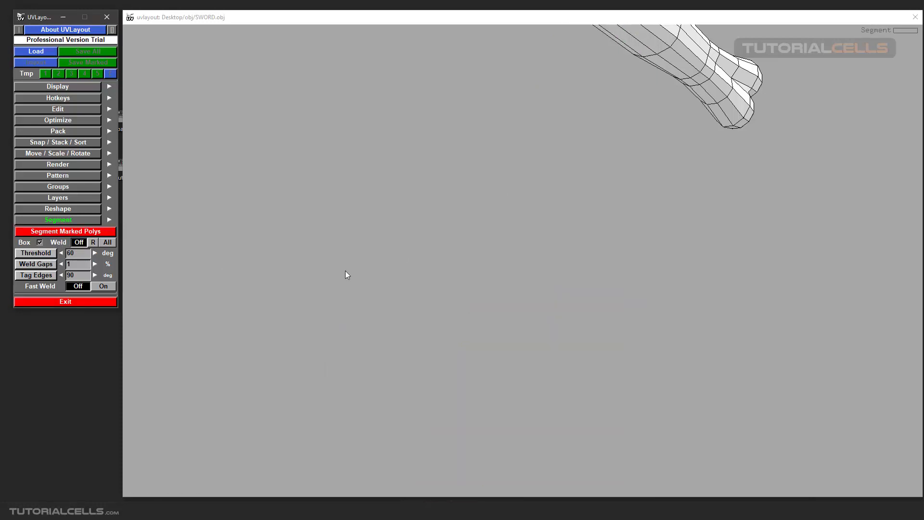
pyautogui.press('u')
pyautogui.press('Home')
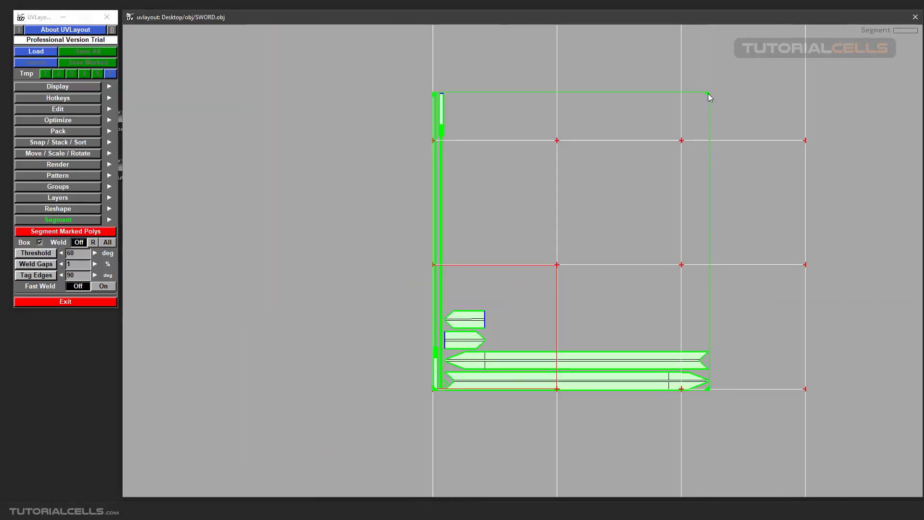
# - Move the boxed group of blade shells by its corner, and shift one long blade shell above the two short collar shells
pyautogui.moveTo(706, 94)
pyautogui.mouseDown()
pyautogui.moveTo(734, 77)
pyautogui.moveTo(720, 91)
pyautogui.mouseUp()
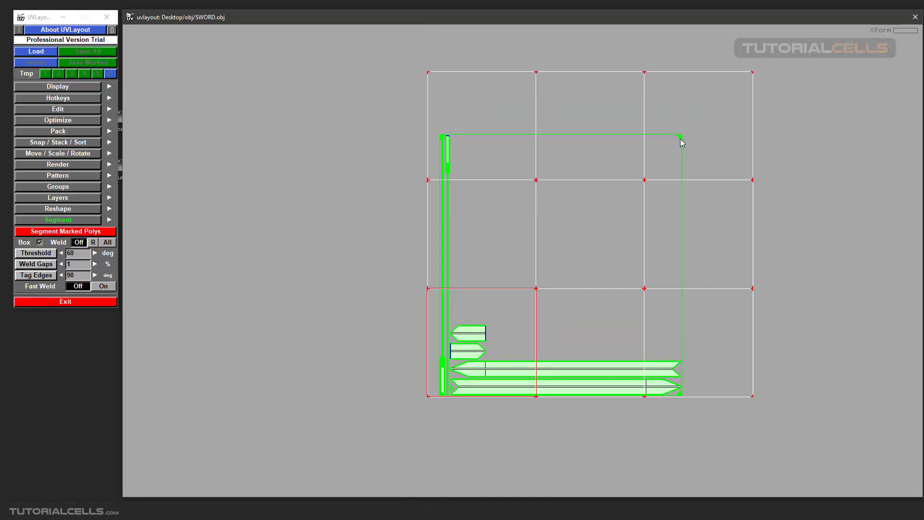
pyautogui.moveTo(681, 142); pyautogui.dragTo(688, 114)
pyautogui.moveTo(548, 342); pyautogui.dragTo(542, 280)
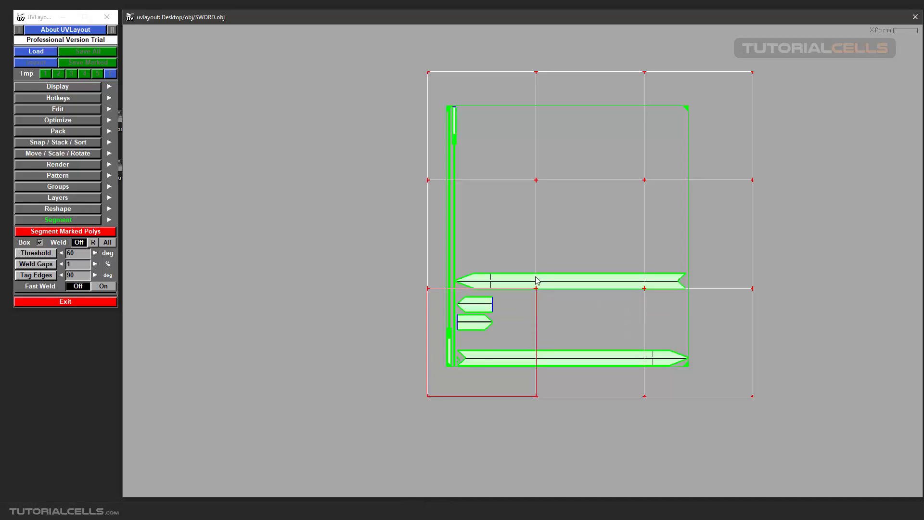
# - Undo the two shell moves and the boxed segmentation, going back to the marked blade polygons on the sword
pyautogui.hotkey('ctrl', 'z')
pyautogui.hotkey('ctrl', 'z')
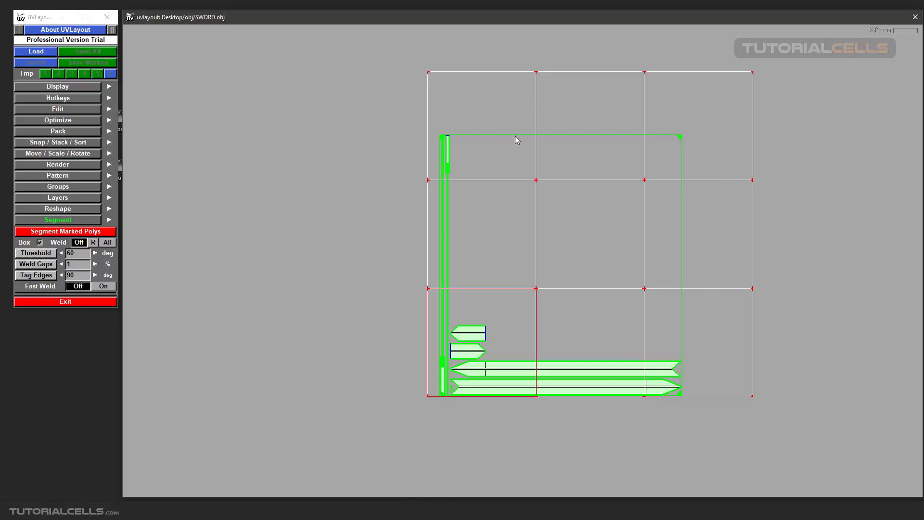
pyautogui.press('1')
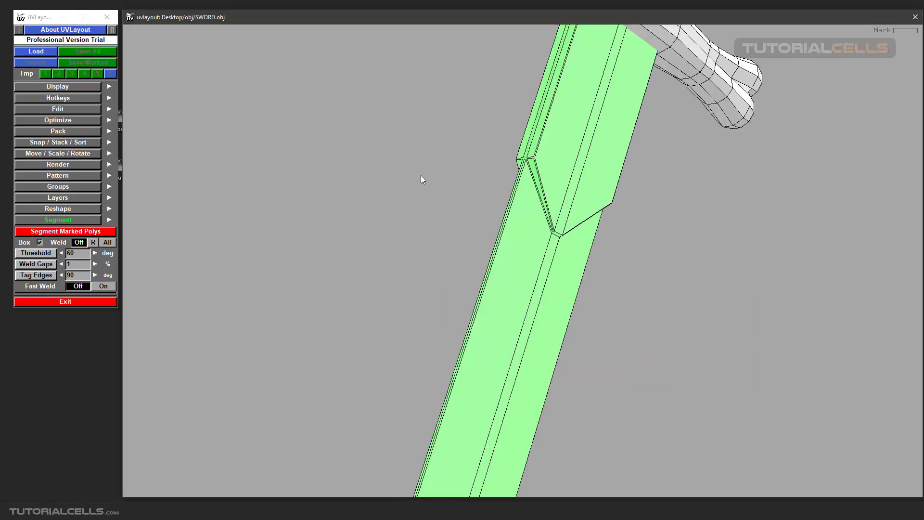
# - Turn Box off, set Weld to All, segment the marked blade and collar polygons, and show the shells in the UV view
pyautogui.click(40, 242)
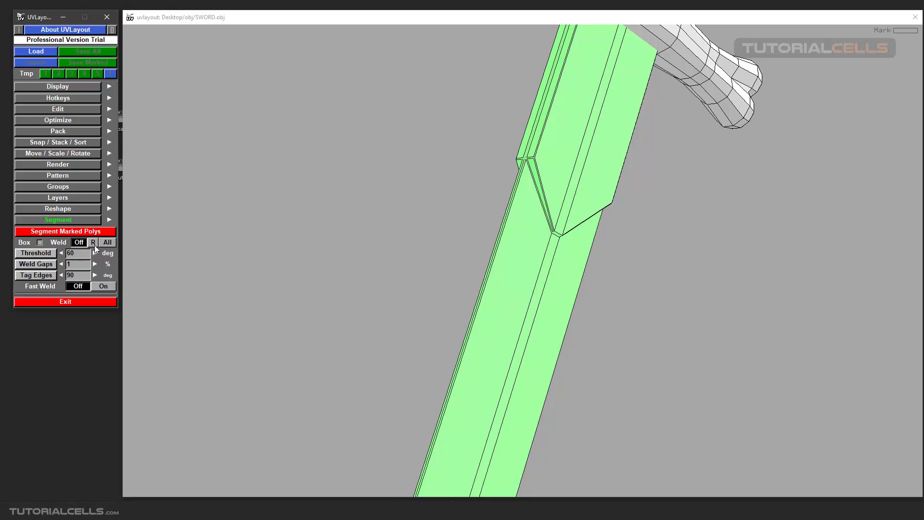
pyautogui.click(106, 243)
pyautogui.scroll(-3, 414, 257)
pyautogui.moveTo(414, 257); pyautogui.dragTo(433, 257, button='middle')
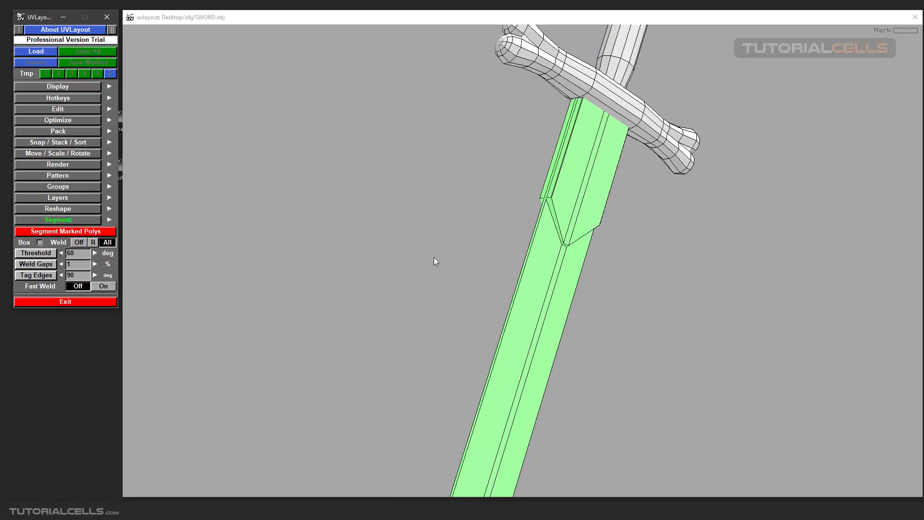
pyautogui.click(88, 231)
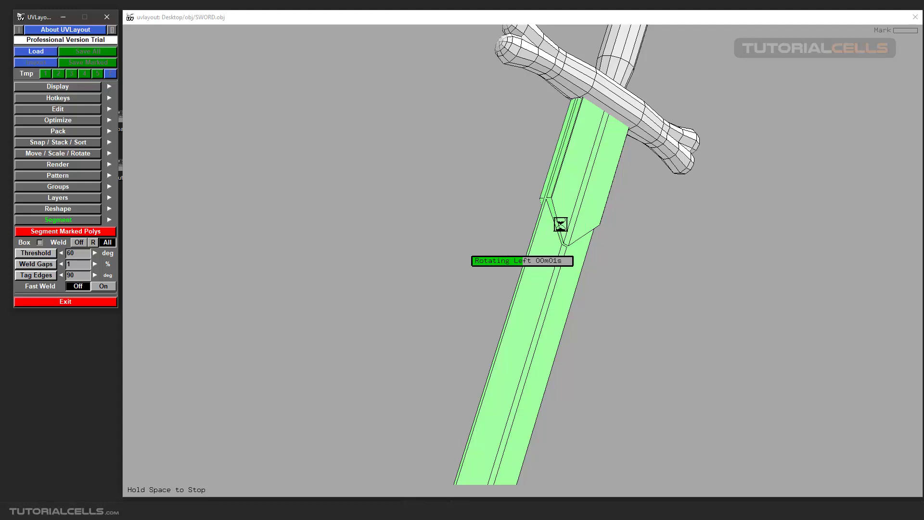
pyautogui.press('u')
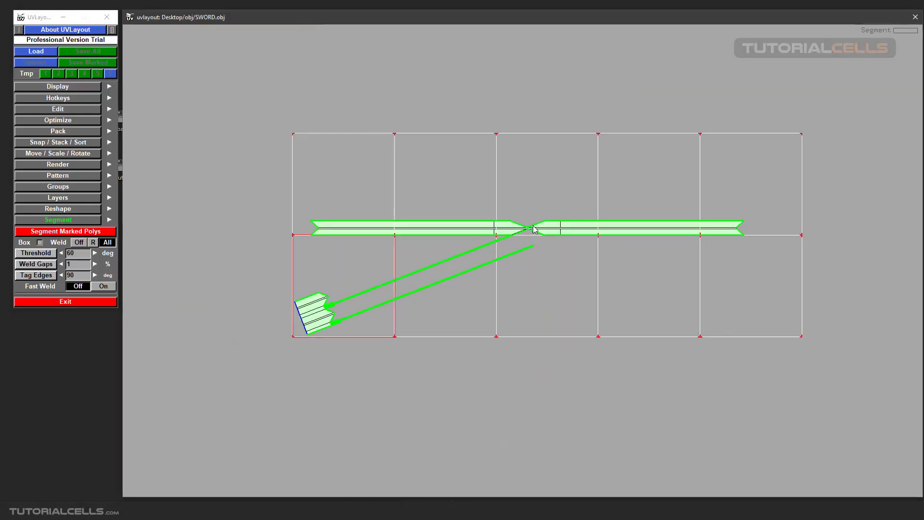
# - Examine how the blade faces, thin edge strips and collar are joined in the welded UV shells
pyautogui.scroll(3, 327, 304)
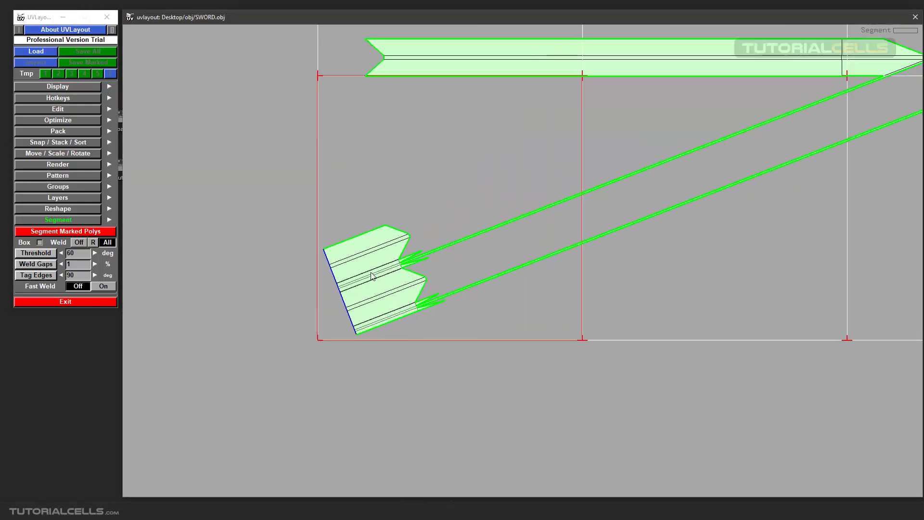
pyautogui.scroll(-3, 392, 272)
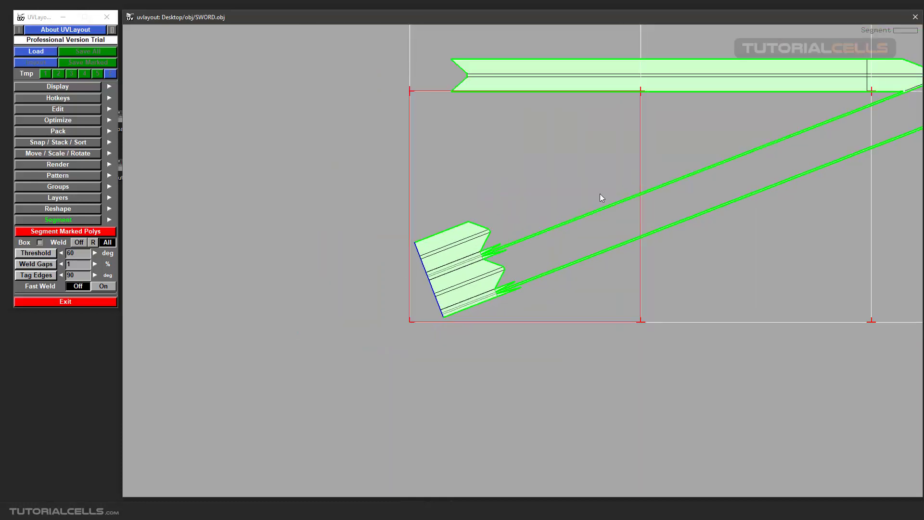
pyautogui.scroll(-1, 599, 195)
pyautogui.moveTo(570, 204); pyautogui.dragTo(434, 248, button='middle')
pyautogui.scroll(-1, 435, 249)
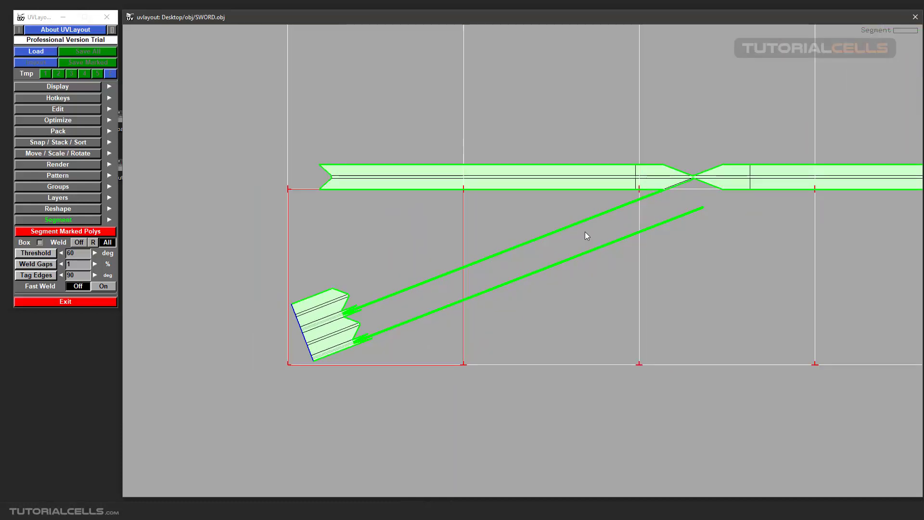
pyautogui.scroll(-1, 591, 219)
pyautogui.scroll(4, 694, 193)
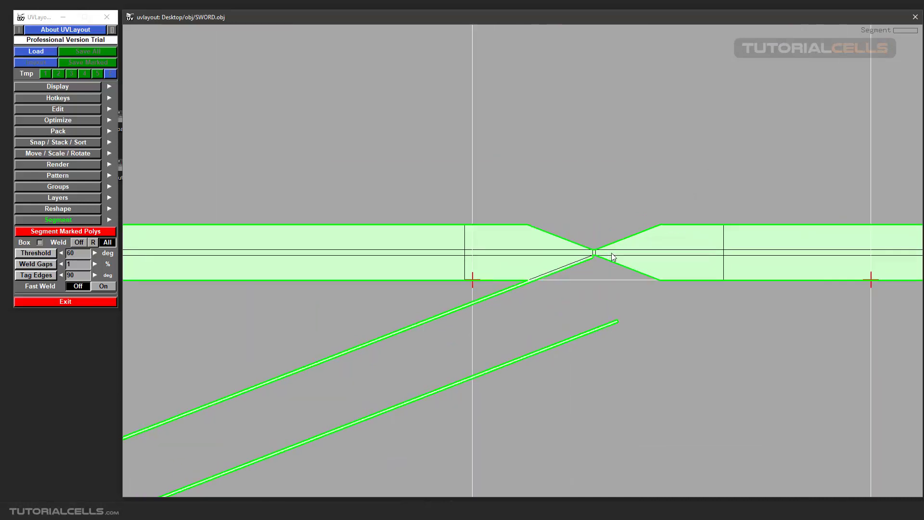
pyautogui.scroll(-5, 596, 255)
pyautogui.scroll(1, 605, 272)
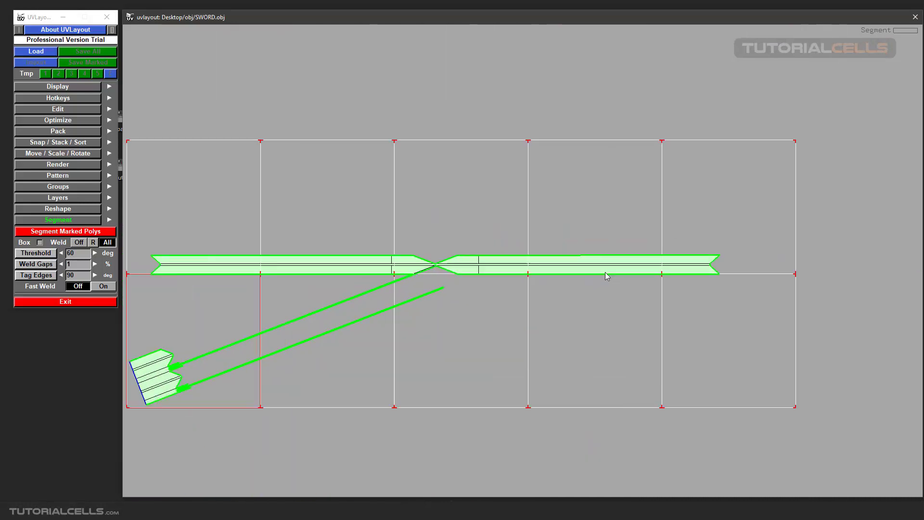
# - Cut the thin edge strip from the blade shell along their shared edge near the tip, and move the strip slightly away
pyautogui.moveTo(346, 268); pyautogui.dragTo(449, 238, button='middle')
pyautogui.scroll(5, 511, 246)
pyautogui.scroll(3, 521, 263)
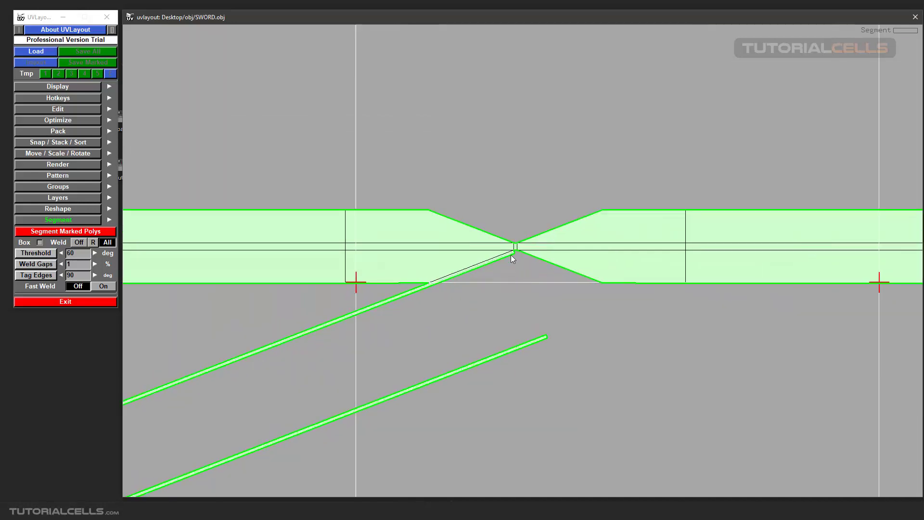
pyautogui.scroll(2, 518, 237)
pyautogui.scroll(2, 436, 316)
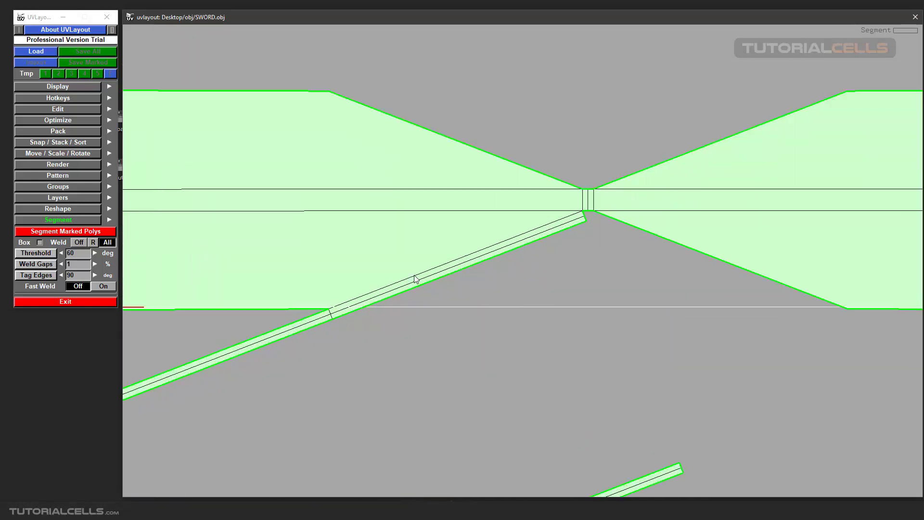
pyautogui.press('c')
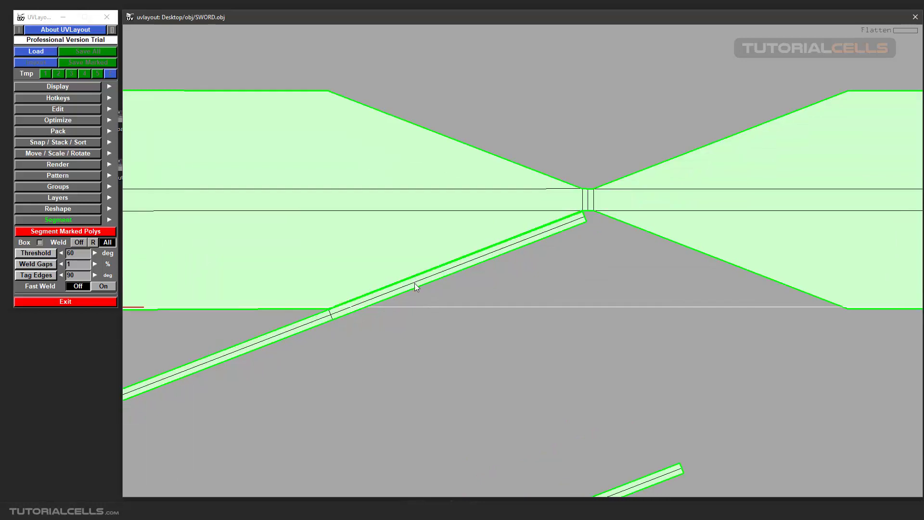
pyautogui.moveTo(329, 315); pyautogui.dragTo(332, 339, button='middle')
pyautogui.scroll(-6, 347, 333)
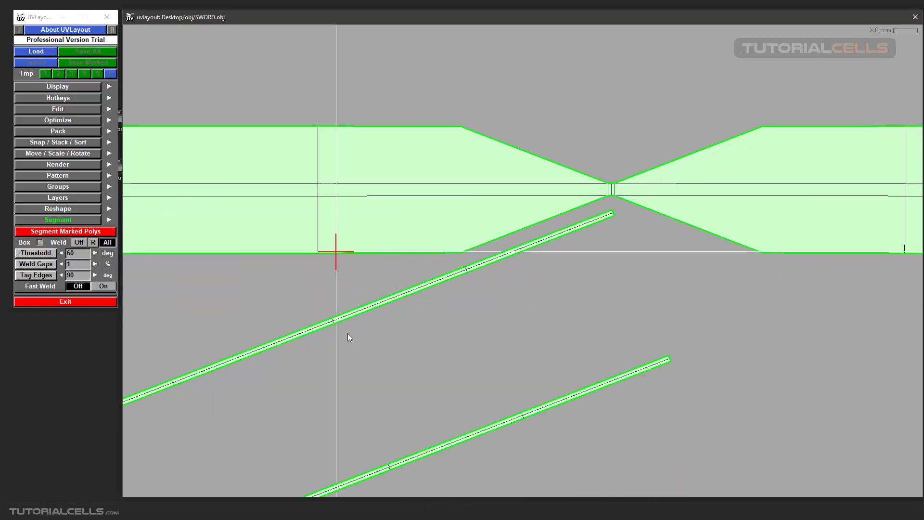
pyautogui.scroll(-3, 444, 304)
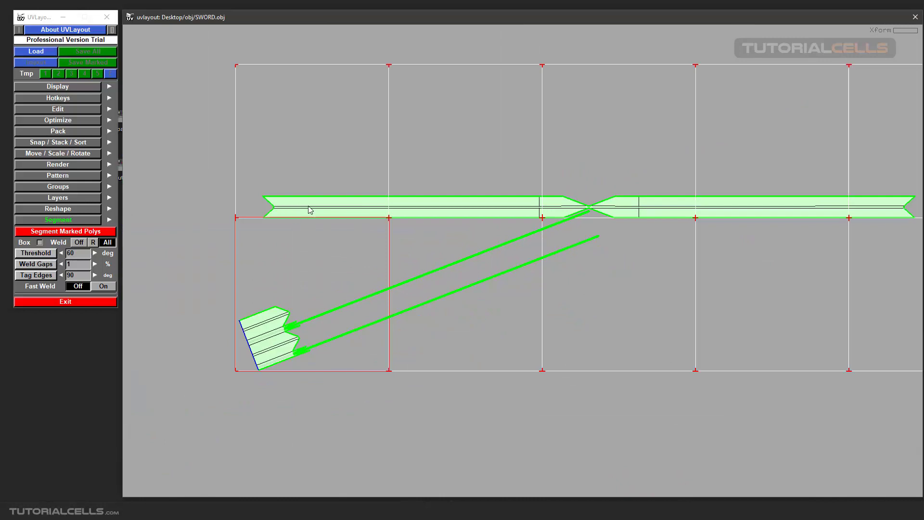
# - Inspect the welded collar shell and the two thin blade strips attached to it
pyautogui.moveTo(666, 210); pyautogui.dragTo(633, 213, button='middle')
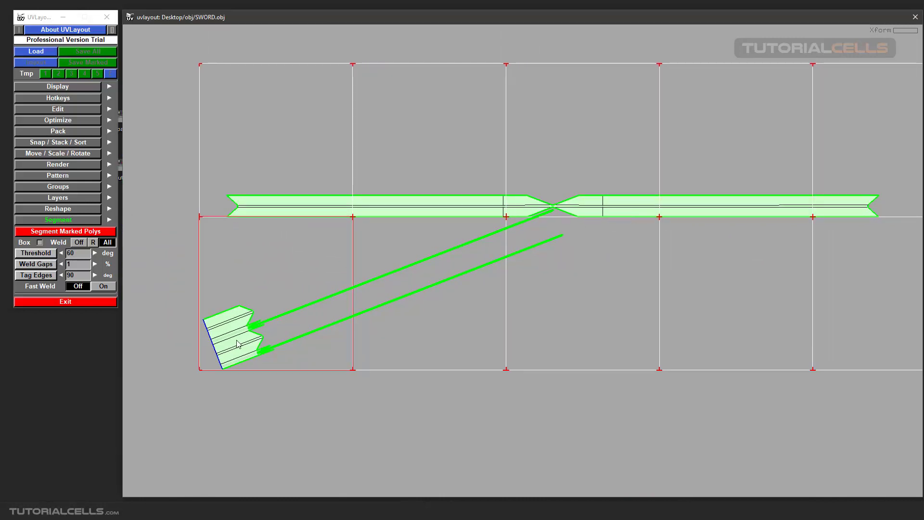
pyautogui.scroll(2, 237, 340)
pyautogui.scroll(2, 308, 258)
pyautogui.scroll(3, 337, 274)
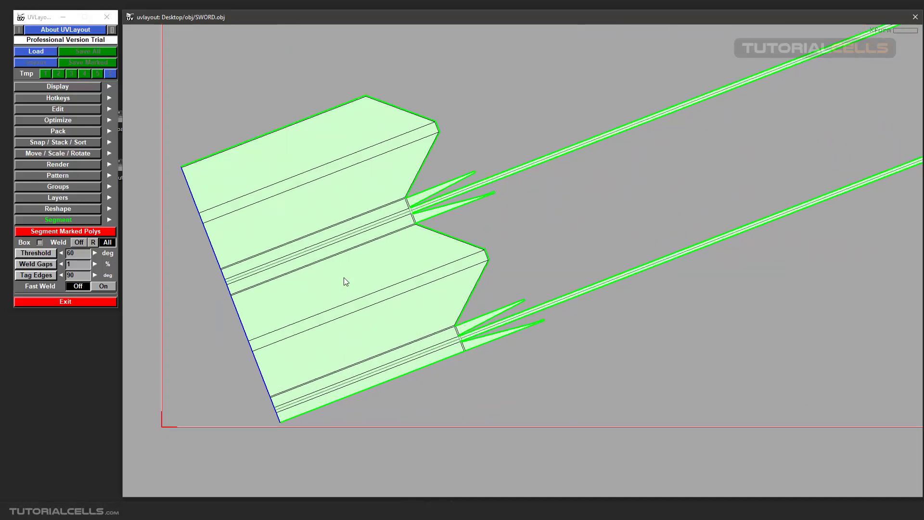
pyautogui.scroll(-5, 360, 278)
pyautogui.scroll(-2, 495, 265)
pyautogui.moveTo(652, 233); pyautogui.dragTo(425, 264, button='middle')
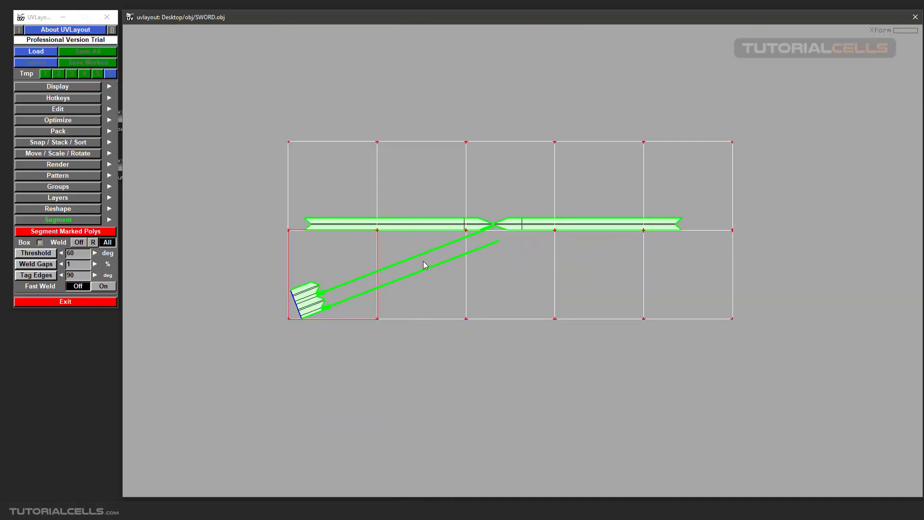
# - Cut the two blade shells apart at their shared tip, and move one directly above the other
pyautogui.scroll(1, 427, 264)
pyautogui.scroll(9, 524, 214)
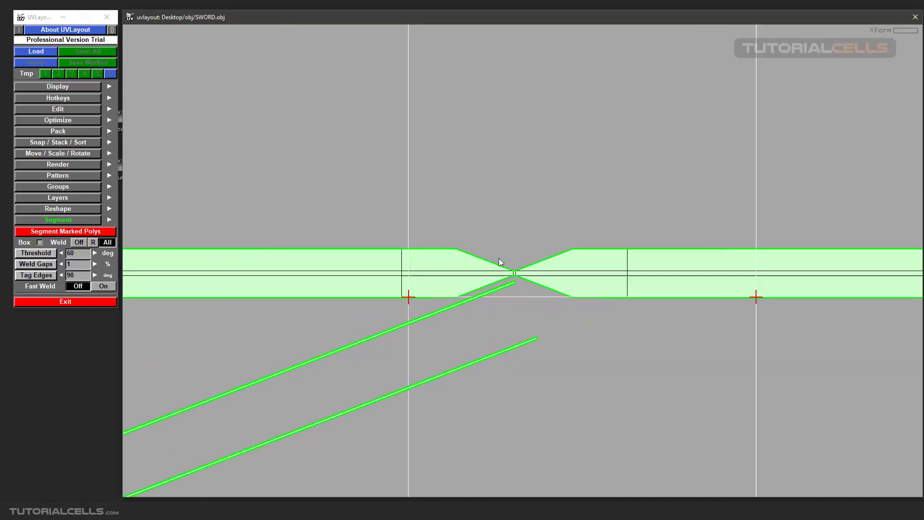
pyautogui.scroll(1, 539, 255)
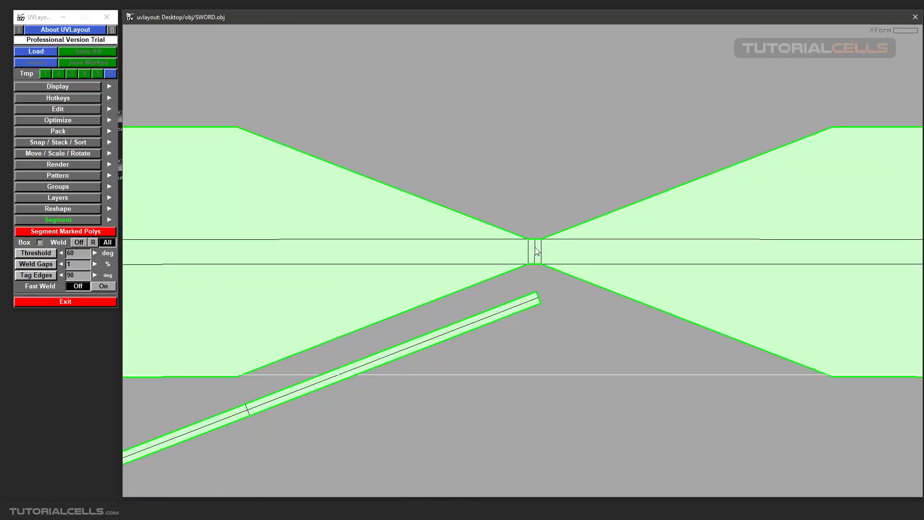
pyautogui.scroll(-9, 535, 247)
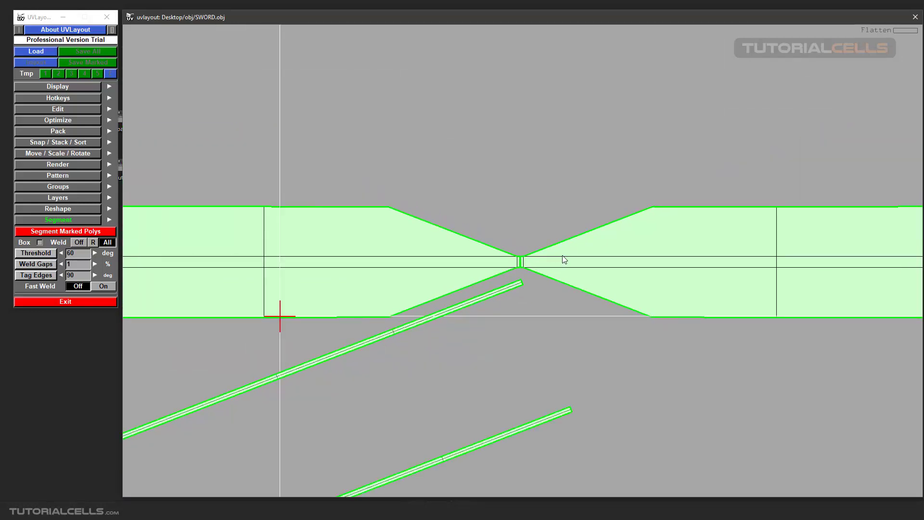
pyautogui.moveTo(630, 267); pyautogui.dragTo(259, 234)
pyautogui.scroll(-2, 289, 250)
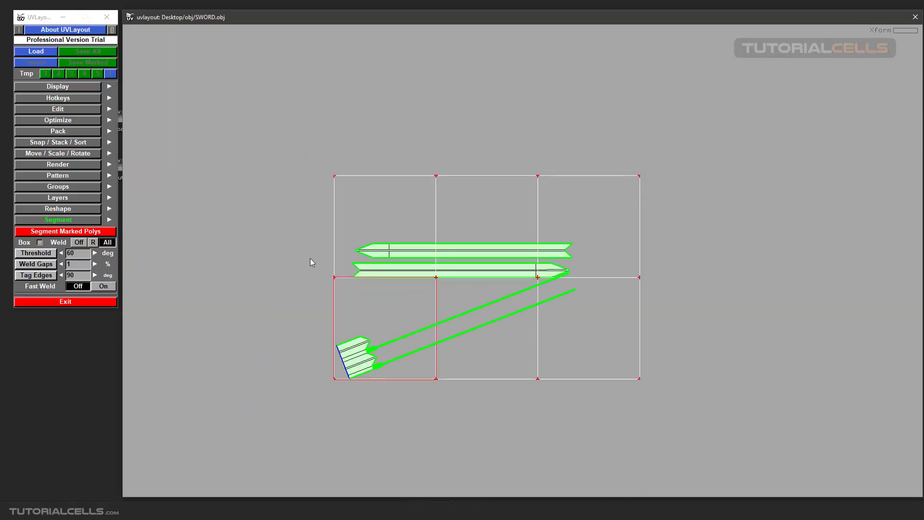
# - Undo the shell cuts, the moves and the Weld All segmentation, returning to the marked polygons on the model
pyautogui.hotkey('ctrl', 'z')
pyautogui.hotkey('ctrl', 'z')
pyautogui.hotkey('ctrl', 'z')
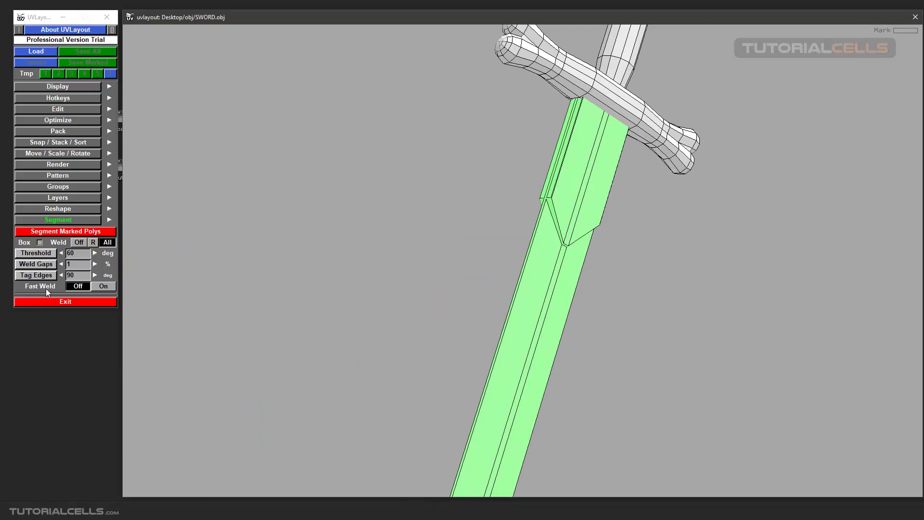
# - Set Weld to Off, segment the marked polygons without Box, and frame the collar shells in the UV view
pyautogui.click(79, 242)
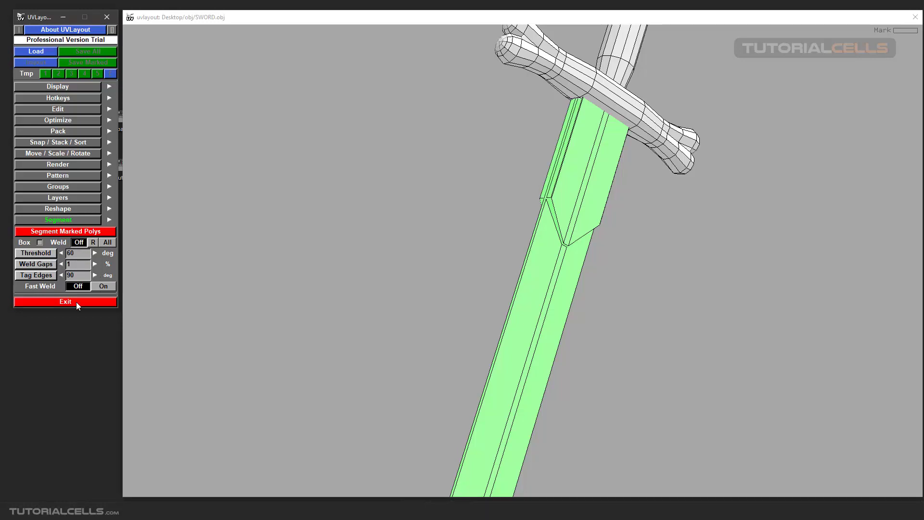
pyautogui.click(85, 232)
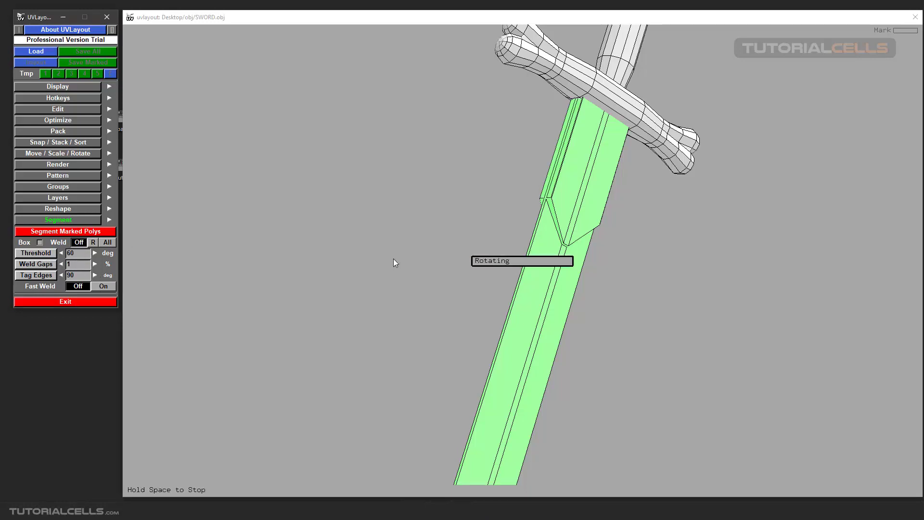
pyautogui.press('1')
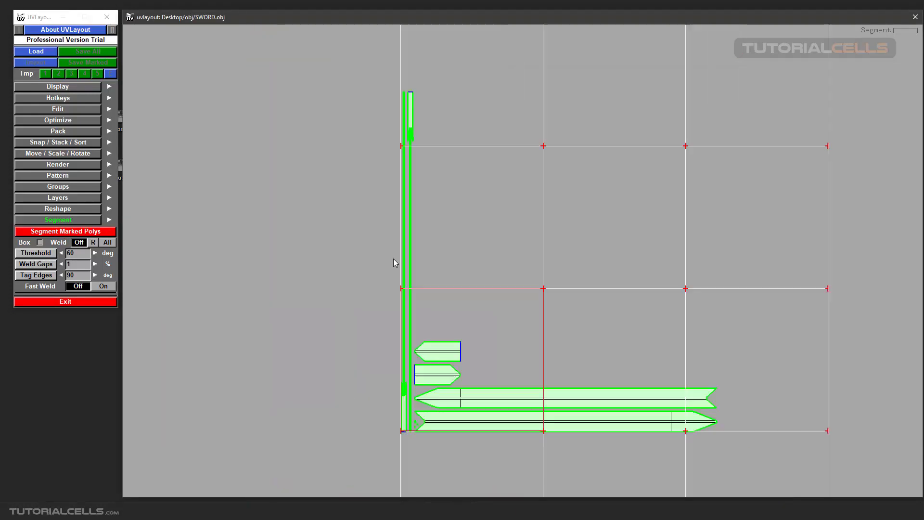
pyautogui.moveTo(442, 301); pyautogui.dragTo(398, 281, button='middle')
pyautogui.scroll(6, 429, 272)
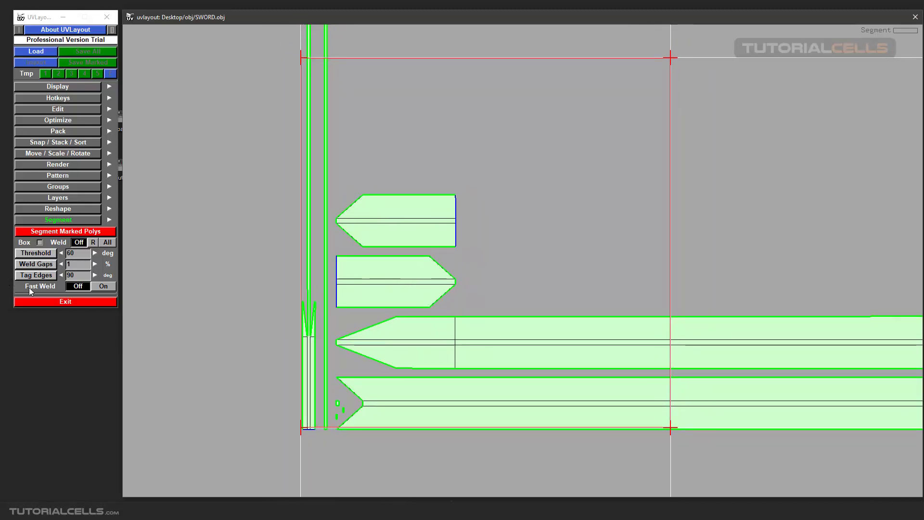
# - Turn Fast Weld on and select the long outer edge of the upper short collar shell for welding
pyautogui.click(99, 286)
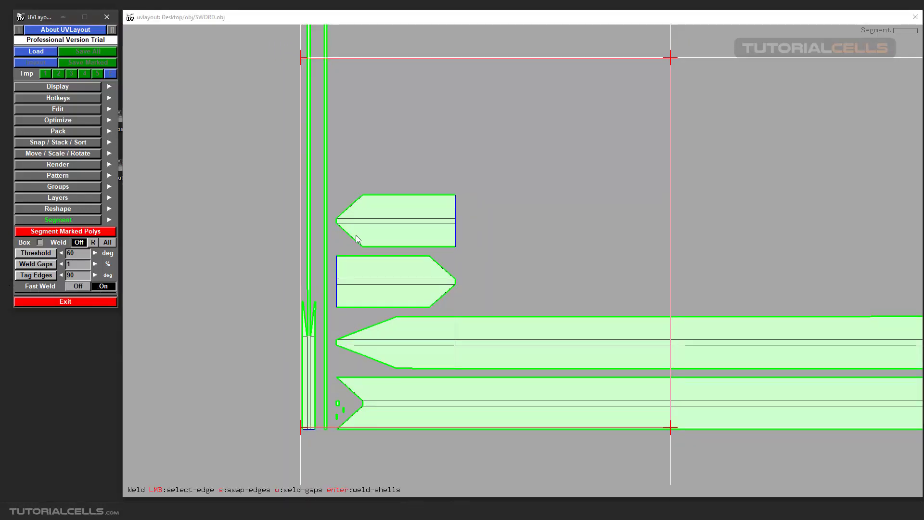
pyautogui.moveTo(397, 203); pyautogui.dragTo(414, 228, button='right')
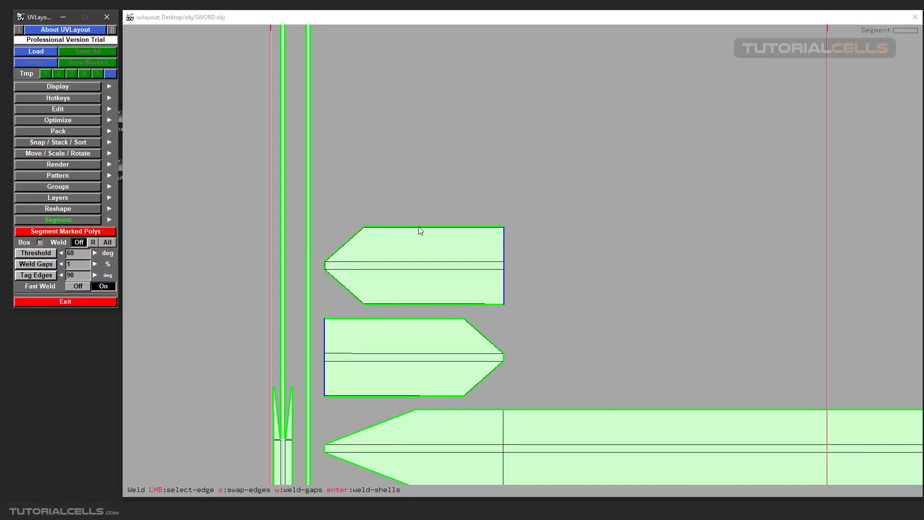
pyautogui.click(421, 231)
pyautogui.scroll(-10, 418, 227)
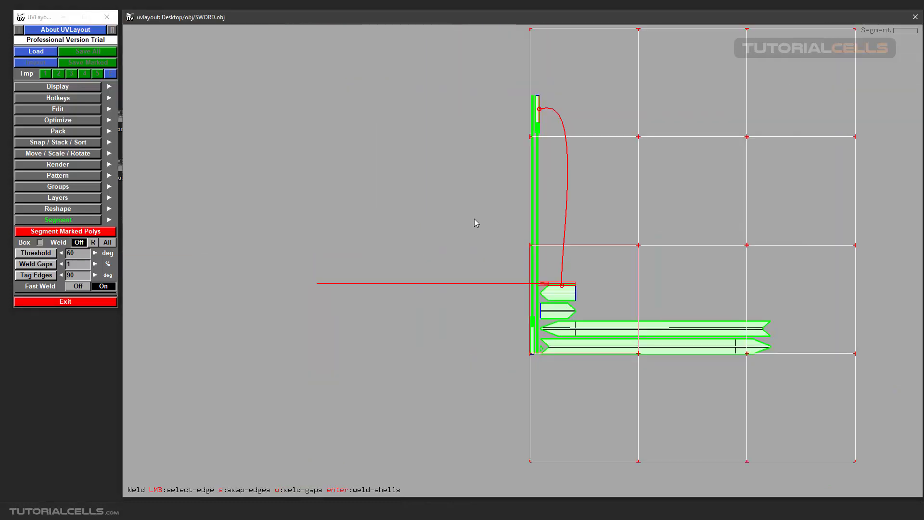
# - Swap the weld edges so the short collar shell attaches to the narrow vertical collar shell, and weld the two shells
pyautogui.moveTo(474, 219); pyautogui.dragTo(418, 234, button='middle')
pyautogui.scroll(4, 470, 205)
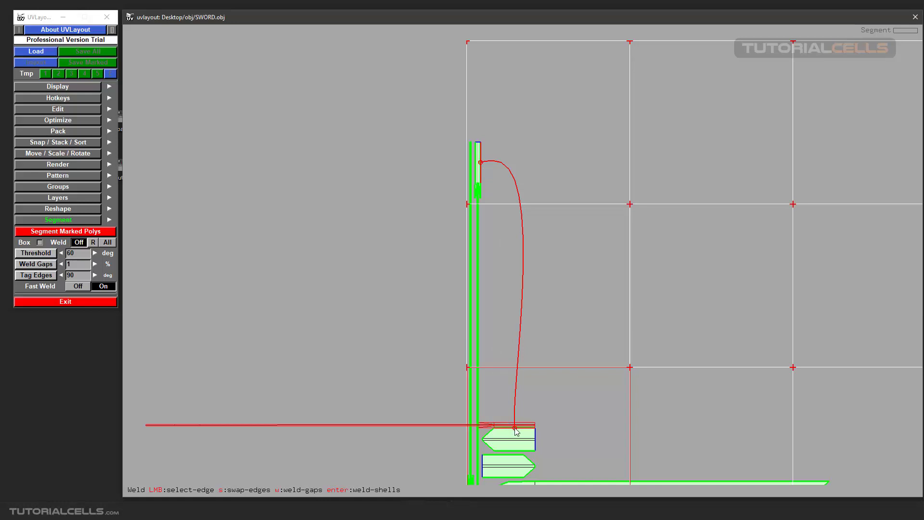
pyautogui.moveTo(533, 430); pyautogui.dragTo(502, 359, button='middle')
pyautogui.moveTo(468, 270); pyautogui.dragTo(468, 304, button='middle')
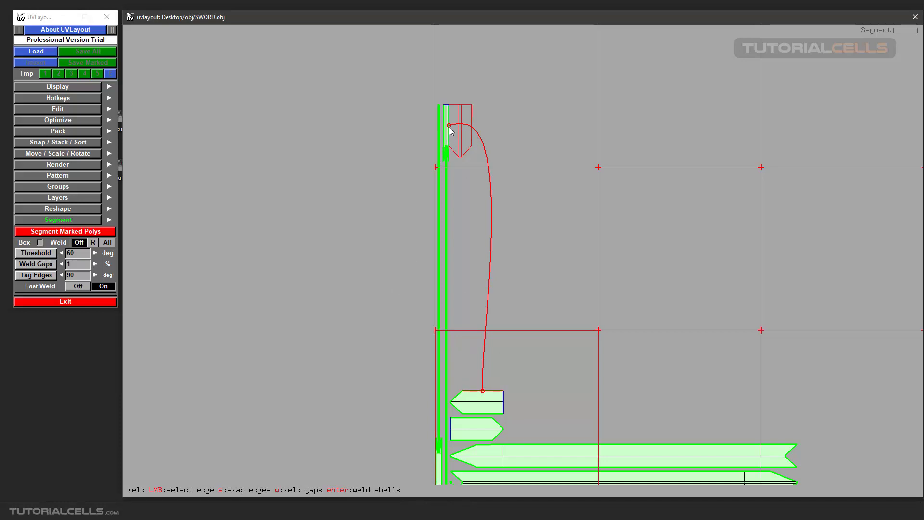
pyautogui.press('Return')
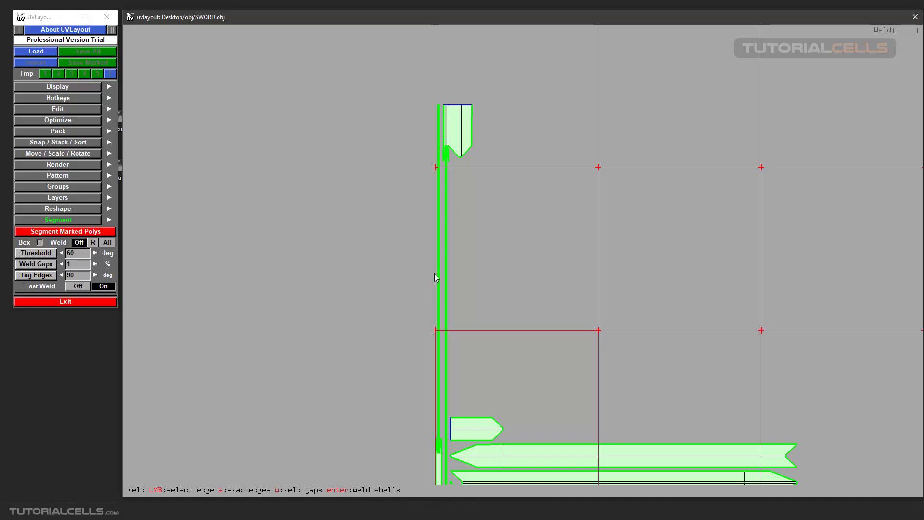
pyautogui.scroll(6, 436, 277)
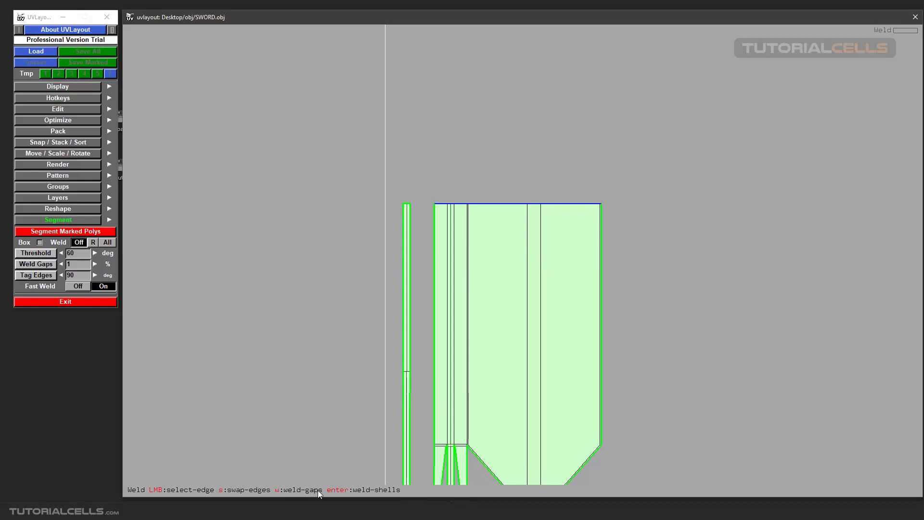
# - Select the long outer edge of the remaining short collar shell, beside the blade shells, for welding
pyautogui.scroll(4, 474, 242)
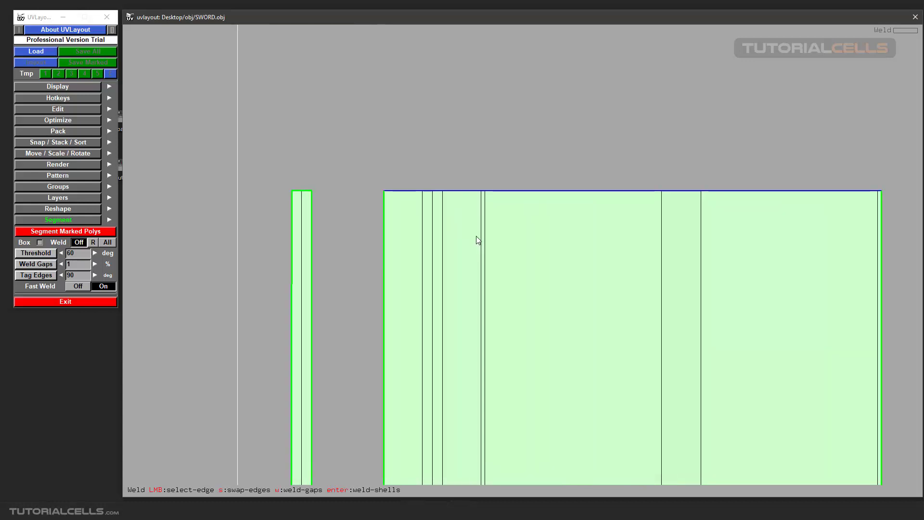
pyautogui.scroll(-6, 476, 240)
pyautogui.scroll(-6, 505, 283)
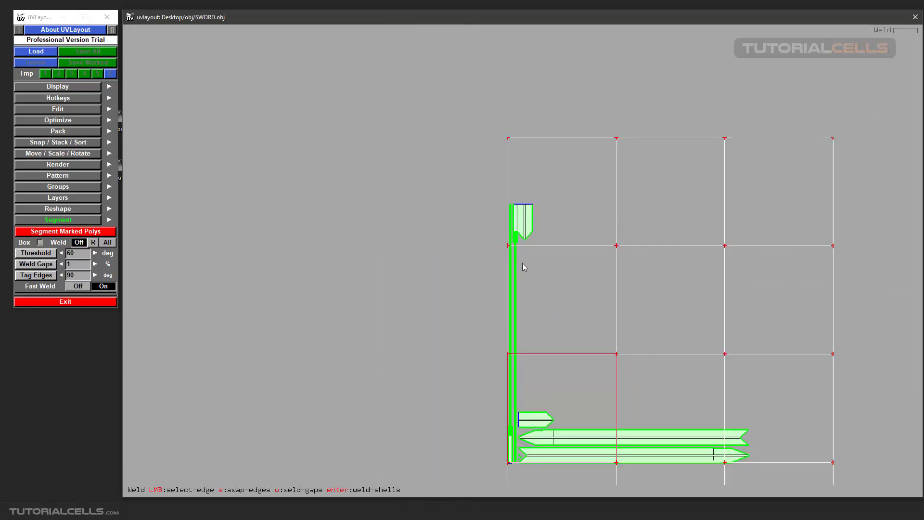
pyautogui.moveTo(528, 378); pyautogui.dragTo(516, 326, button='middle')
pyautogui.scroll(3, 517, 328)
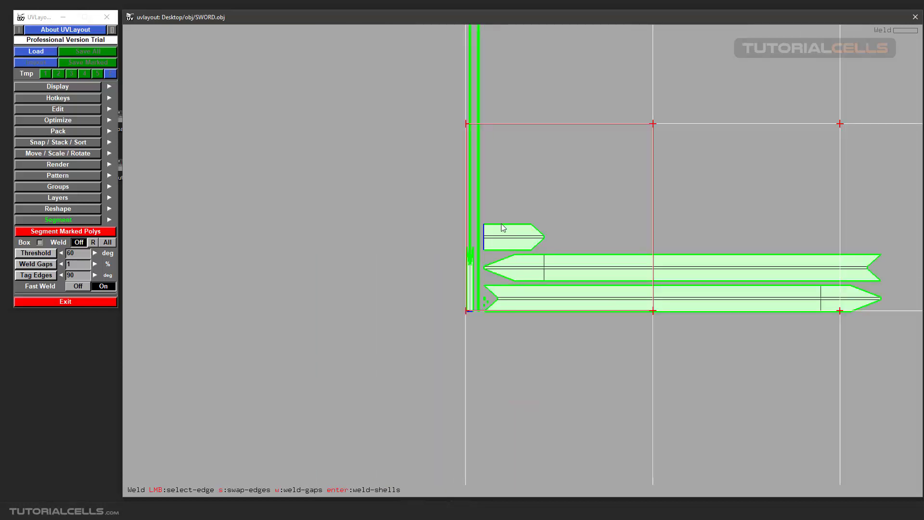
pyautogui.scroll(1, 511, 227)
pyautogui.moveTo(508, 224); pyautogui.dragTo(424, 310, button='middle')
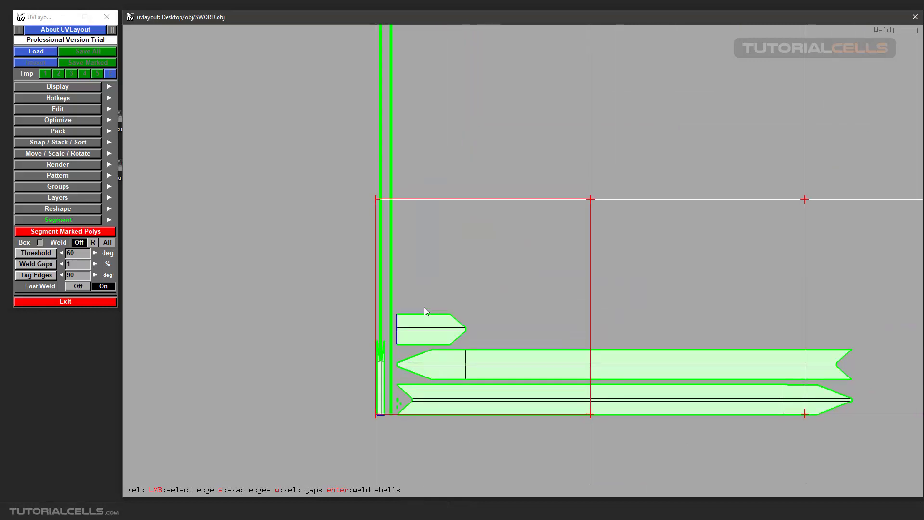
pyautogui.click(427, 314)
pyautogui.scroll(-3, 428, 316)
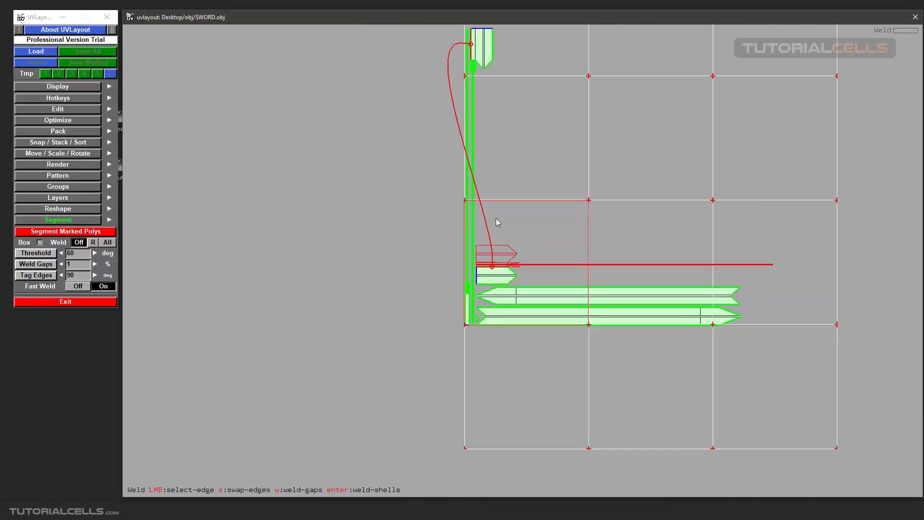
# - Swap the weld edges so the second short collar shell attaches to the free side of the narrow collar strip, and weld them
pyautogui.moveTo(495, 223); pyautogui.dragTo(446, 261, button='middle')
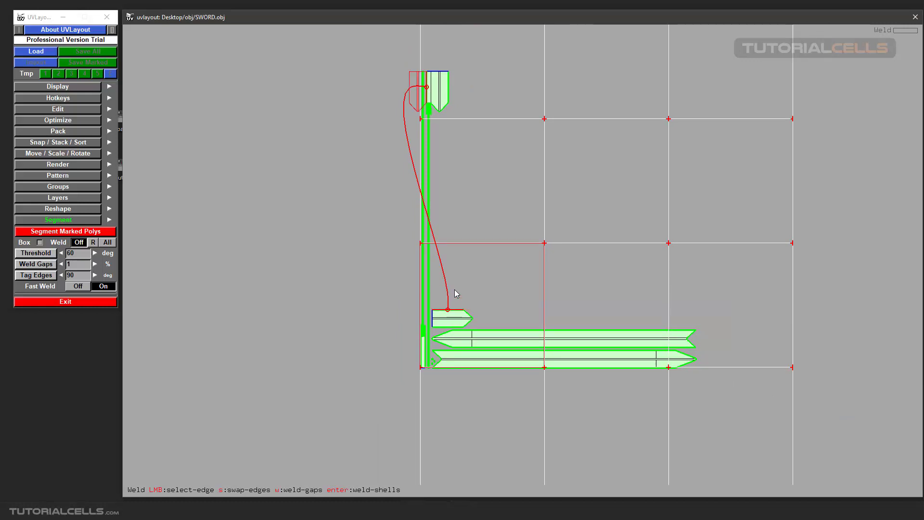
pyautogui.press('s')
pyautogui.moveTo(443, 156); pyautogui.dragTo(466, 299, button='middle')
pyautogui.scroll(8, 466, 299)
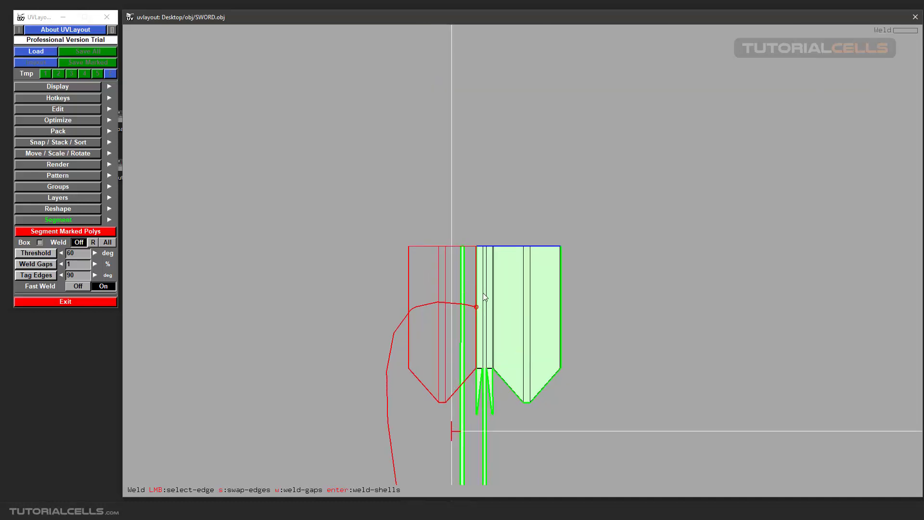
pyautogui.press('Return')
pyautogui.scroll(-3, 503, 297)
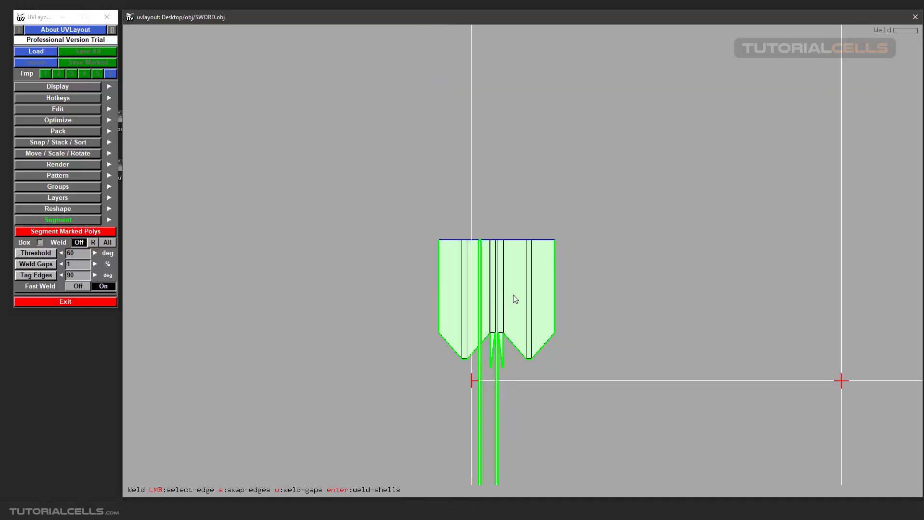
# - Move the welded collar shell sideways in the UV view, clear of the remaining narrow vertical shell
pyautogui.moveTo(513, 297); pyautogui.dragTo(589, 285, button='middle')
pyautogui.scroll(-5, 589, 285)
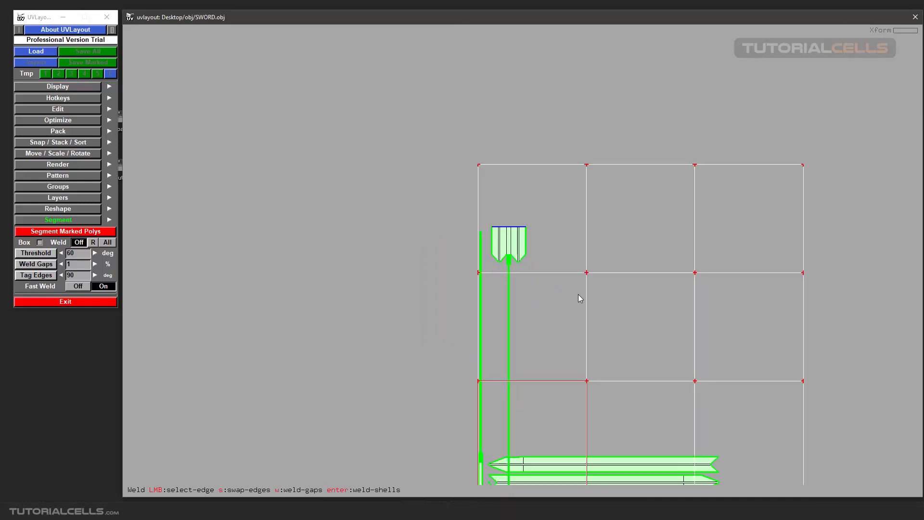
pyautogui.moveTo(518, 243); pyautogui.dragTo(518, 209, button='middle')
pyautogui.scroll(10, 517, 209)
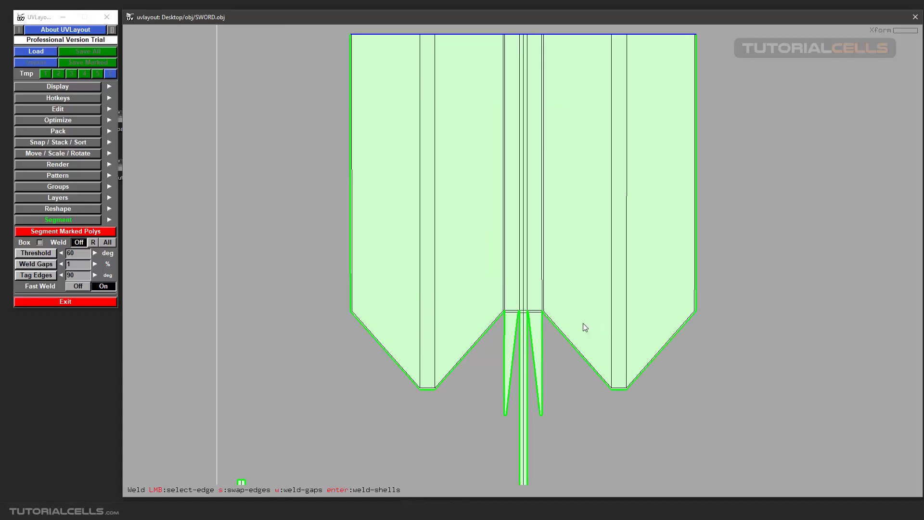
pyautogui.scroll(-6, 585, 327)
pyautogui.scroll(-2, 514, 248)
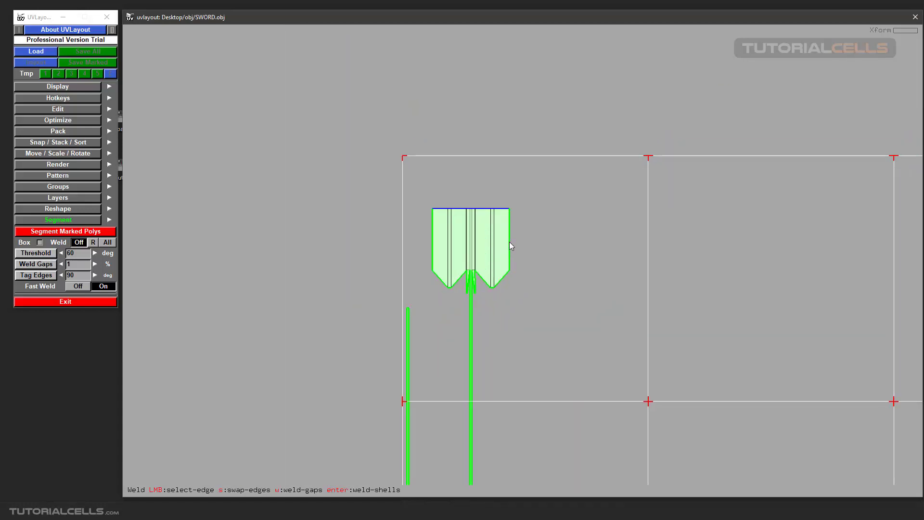
# - Select the collar shell's free outer edge and weld the remaining narrow vertical shell to it
pyautogui.scroll(3, 509, 242)
pyautogui.moveTo(514, 247)
pyautogui.scroll(-6, 514, 247)
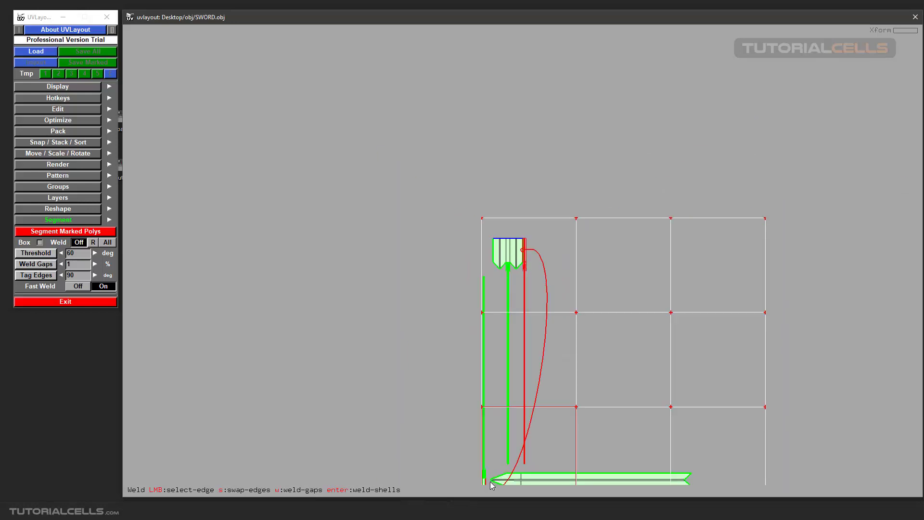
pyautogui.scroll(6, 506, 453)
pyautogui.moveTo(510, 245); pyautogui.dragTo(519, 180, button='right')
pyautogui.moveTo(519, 181); pyautogui.dragTo(502, 229, button='middle')
pyautogui.moveTo(503, 229); pyautogui.dragTo(530, 281, button='right')
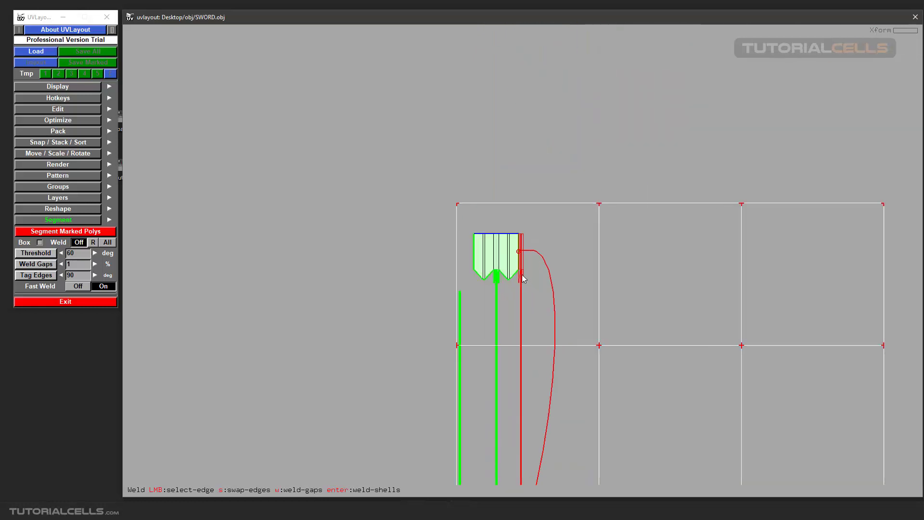
pyautogui.press('Return')
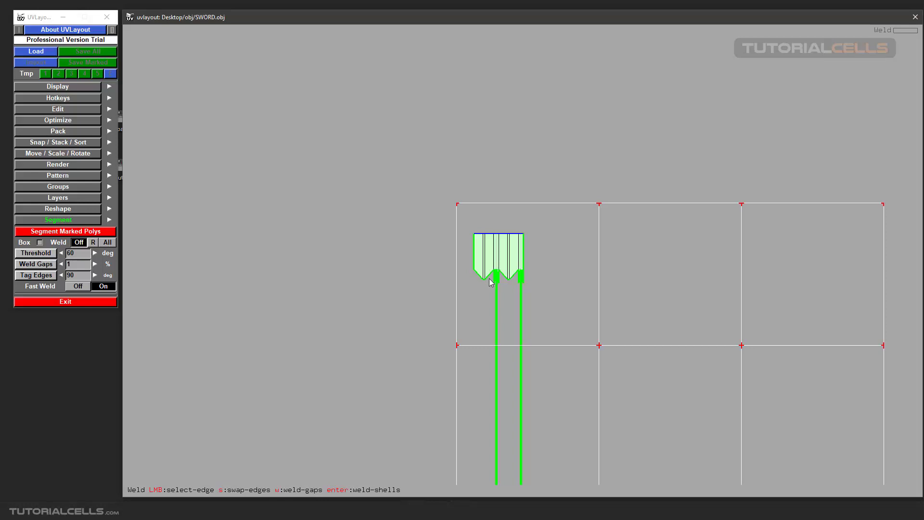
# - Try welding the tiny double-strip shell to the upper blade shell's pointed end without swapping the edges, and undo that weld
pyautogui.scroll(-2, 491, 283)
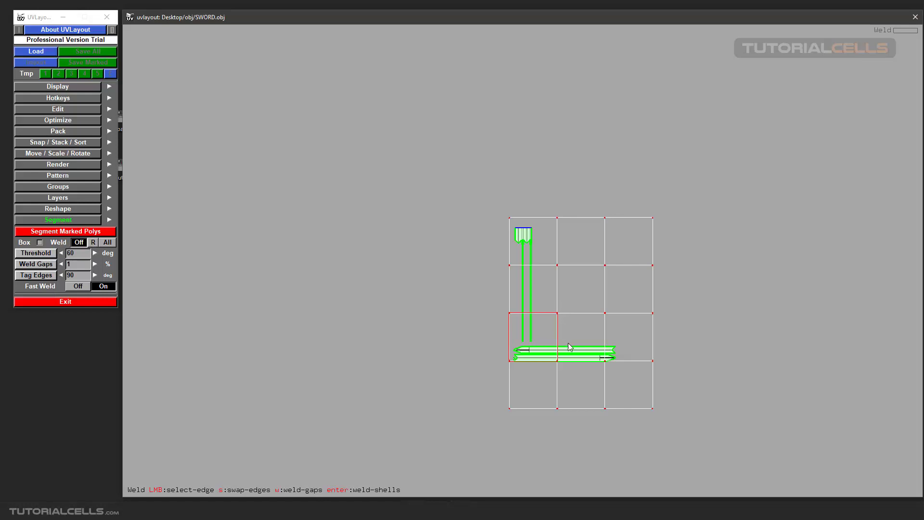
pyautogui.scroll(4, 570, 344)
pyautogui.scroll(4, 327, 293)
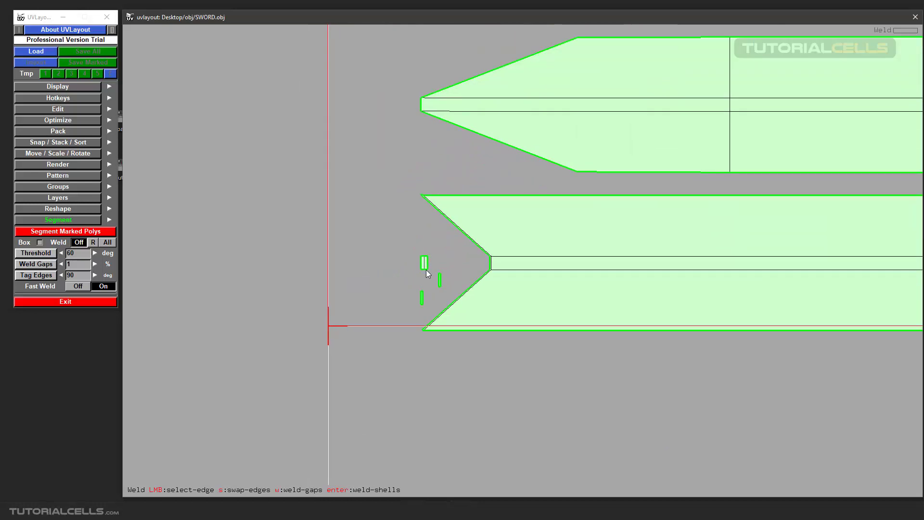
pyautogui.scroll(2, 428, 273)
pyautogui.click(448, 260)
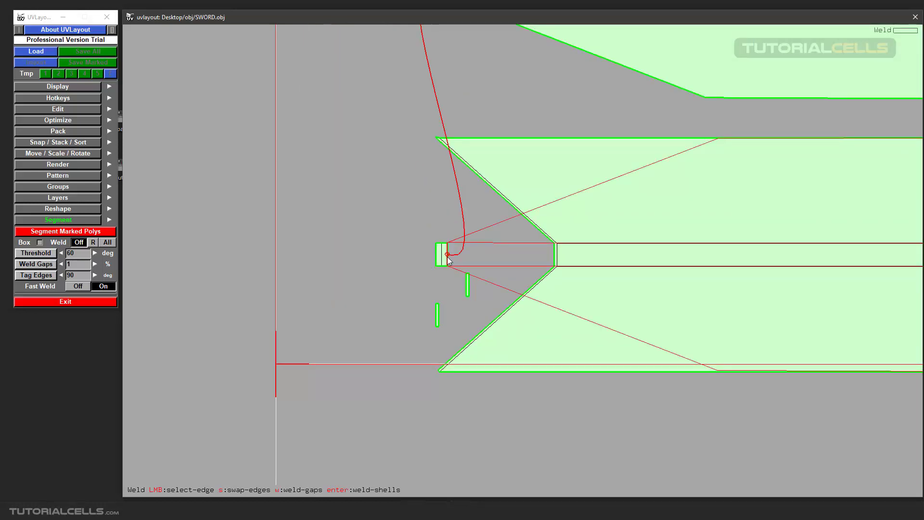
pyautogui.scroll(-2, 447, 260)
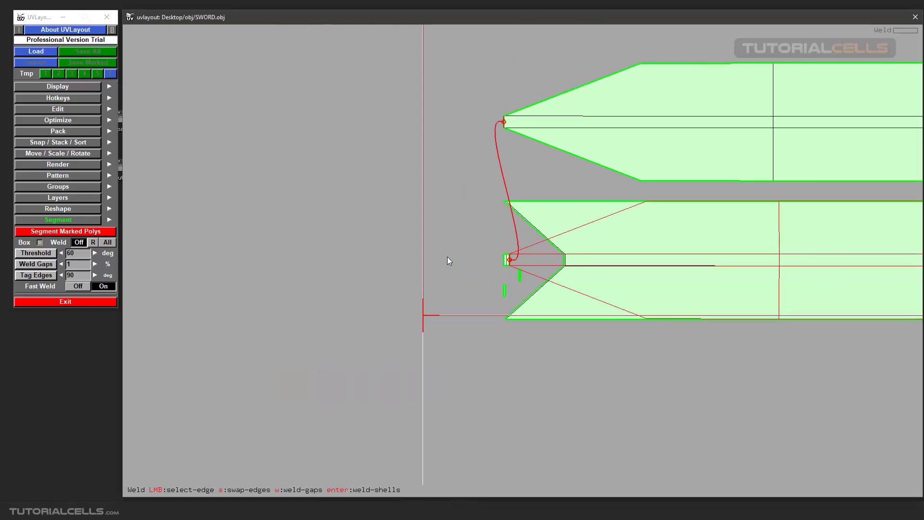
pyautogui.press('Return')
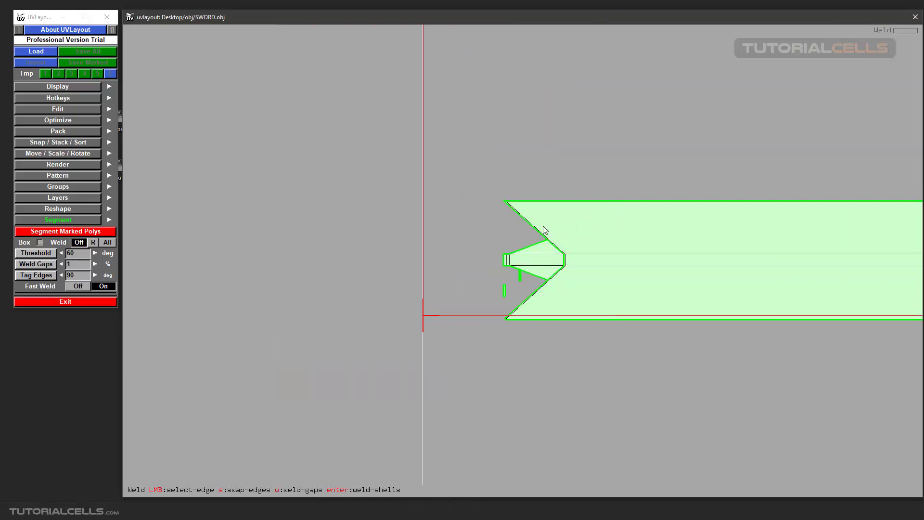
pyautogui.hotkey('ctrl', 'z')
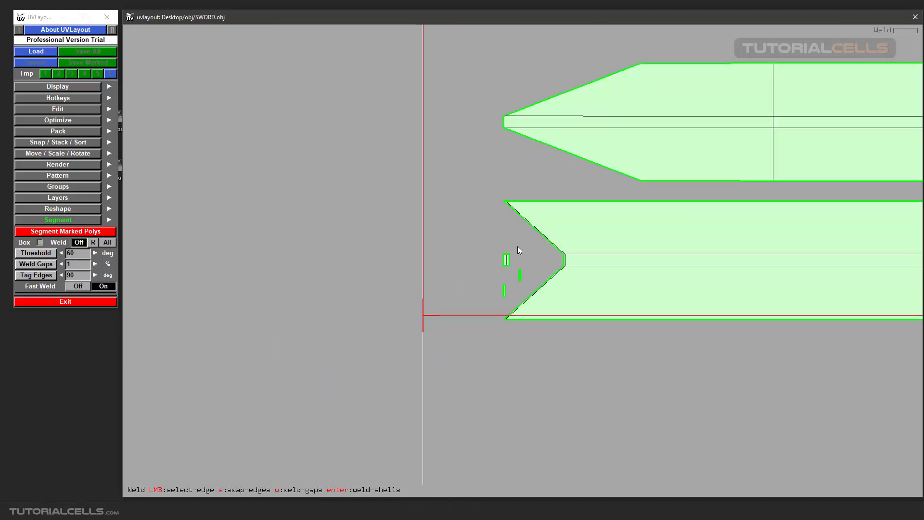
# - Reselect the tiny double-strip shell's edge, swap the weld edges, and weld it onto the upper blade shell's pointed end
pyautogui.click(510, 259)
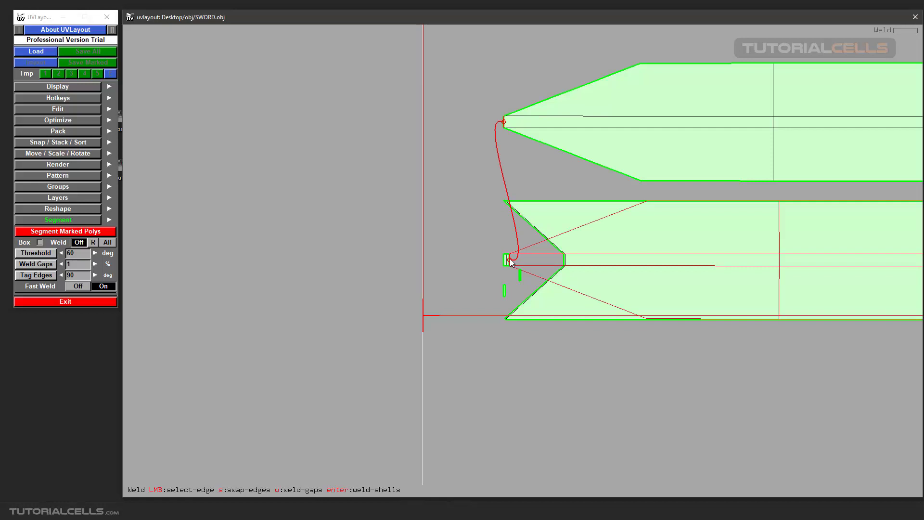
pyautogui.press('s')
pyautogui.press('Return')
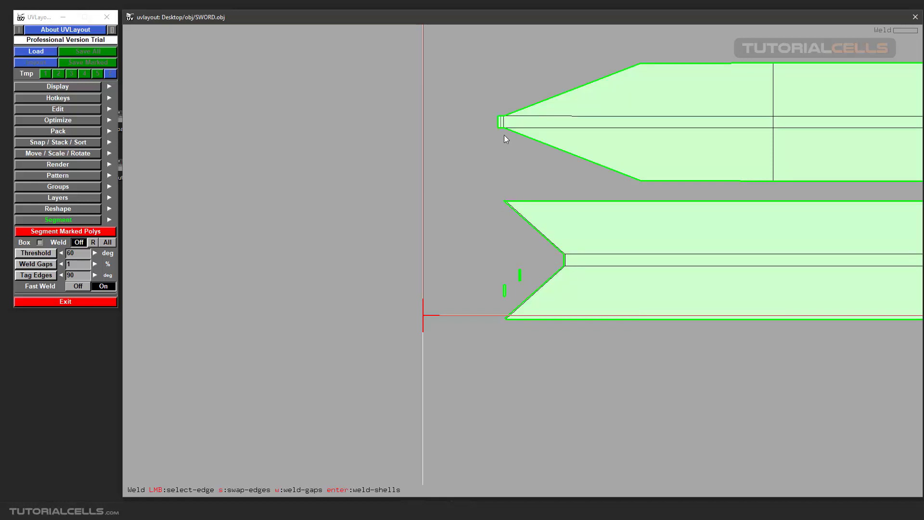
# - Weld the upper tiny strip shell into the notch of the lower blade shell, using swapped edges
pyautogui.scroll(3, 524, 278)
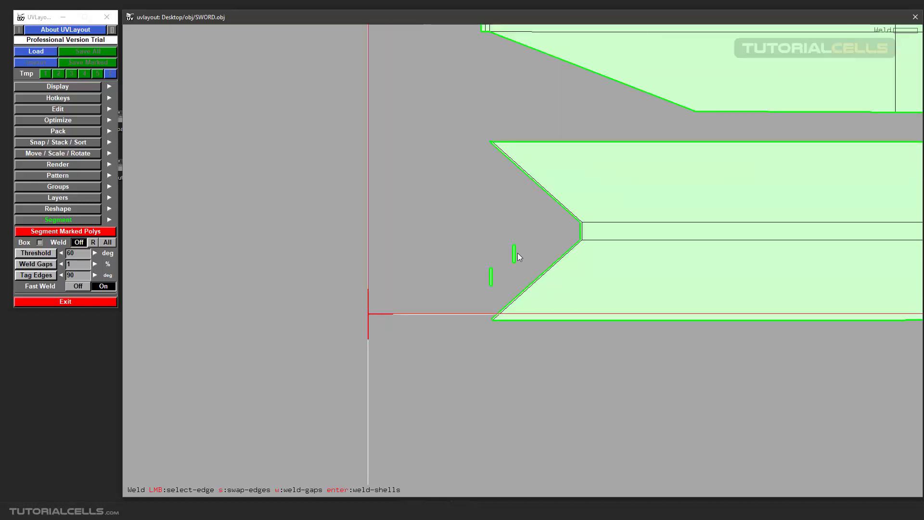
pyautogui.click(518, 253)
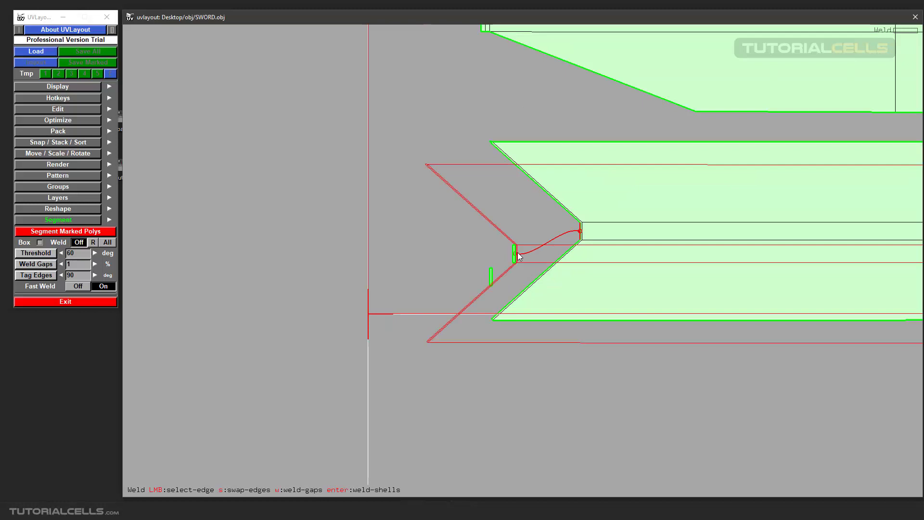
pyautogui.press('s')
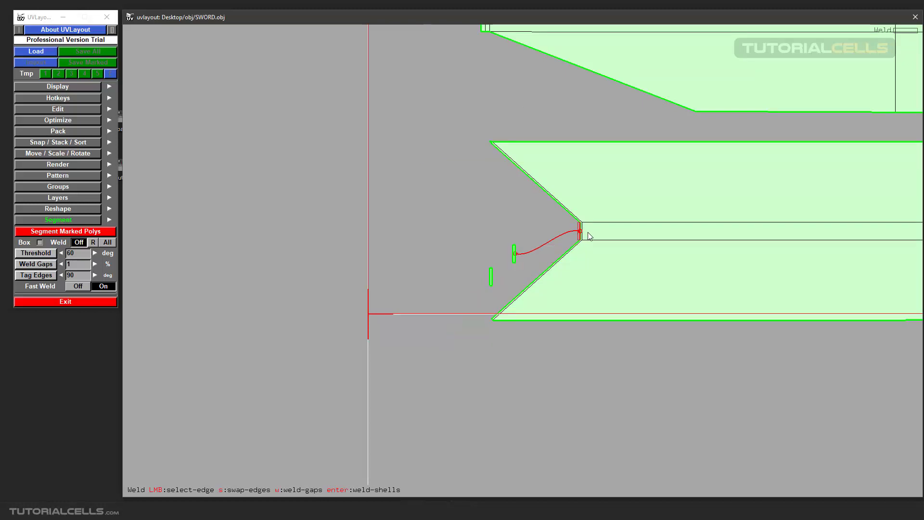
pyautogui.press('Return')
# - Weld the last tiny strip shell onto the pointed tip of the collar shell so the strip moves to the collar
pyautogui.click(492, 277)
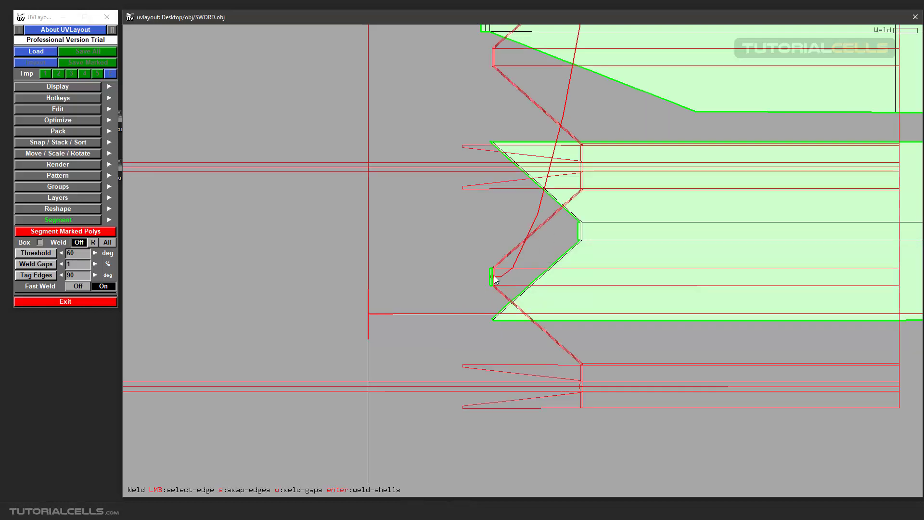
pyautogui.scroll(-10, 495, 279)
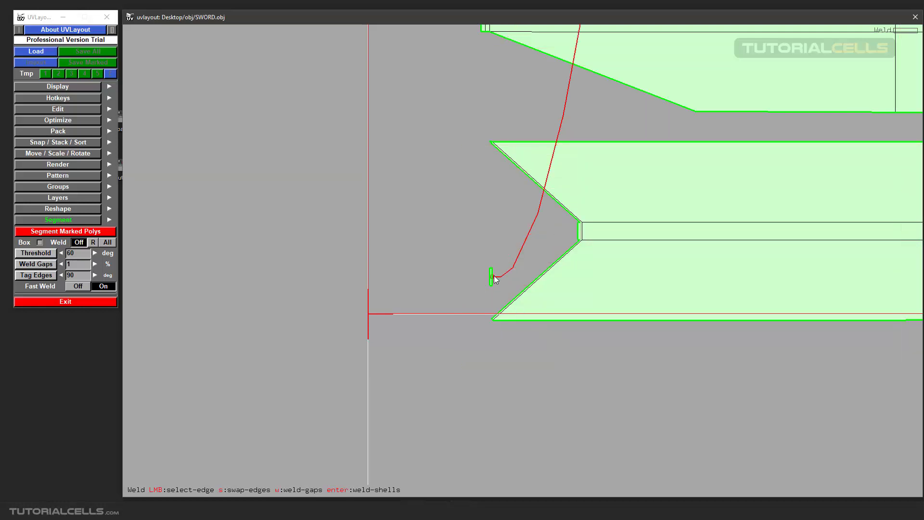
pyautogui.scroll(10, 525, 192)
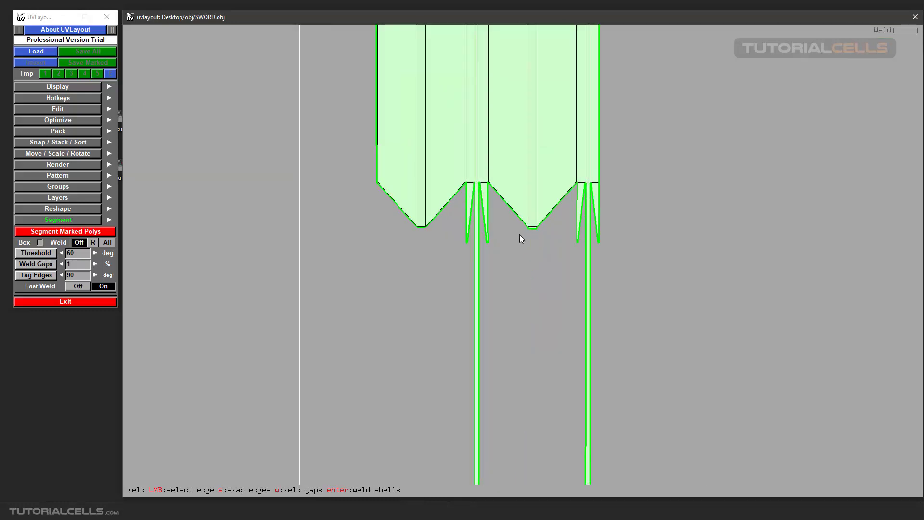
pyautogui.scroll(5, 529, 238)
pyautogui.scroll(-2, 521, 270)
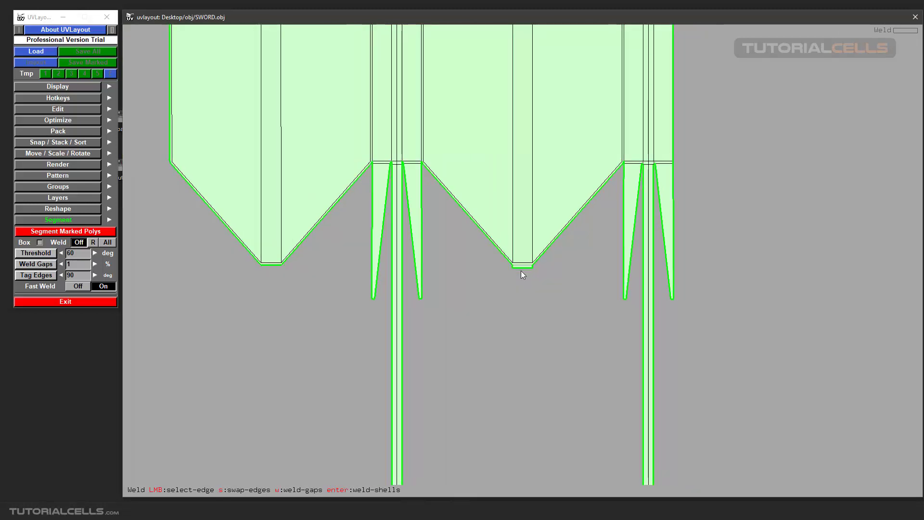
pyautogui.scroll(2, 522, 268)
# - Examine the seams between collar and blade on the 3D model, and inspect the two long blade shells in the UV view
pyautogui.press('3')
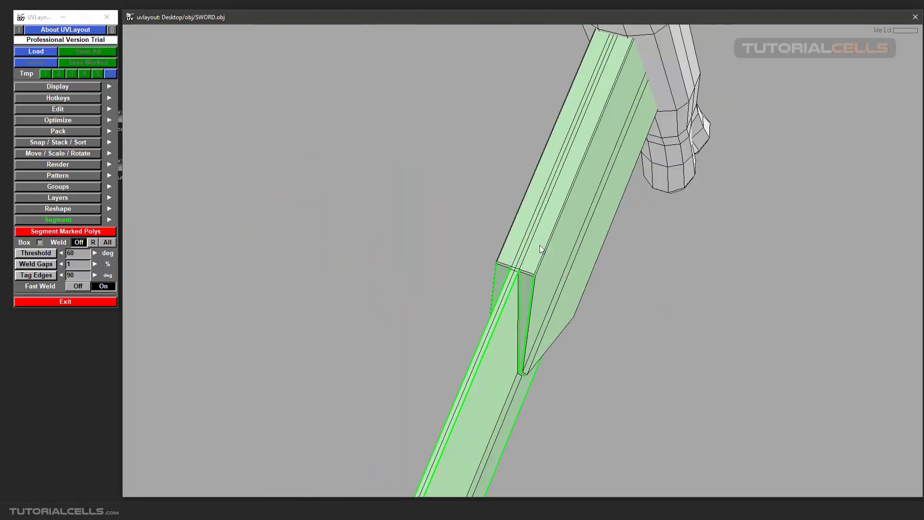
pyautogui.moveTo(522, 284); pyautogui.dragTo(579, 291)
pyautogui.scroll(2, 507, 315)
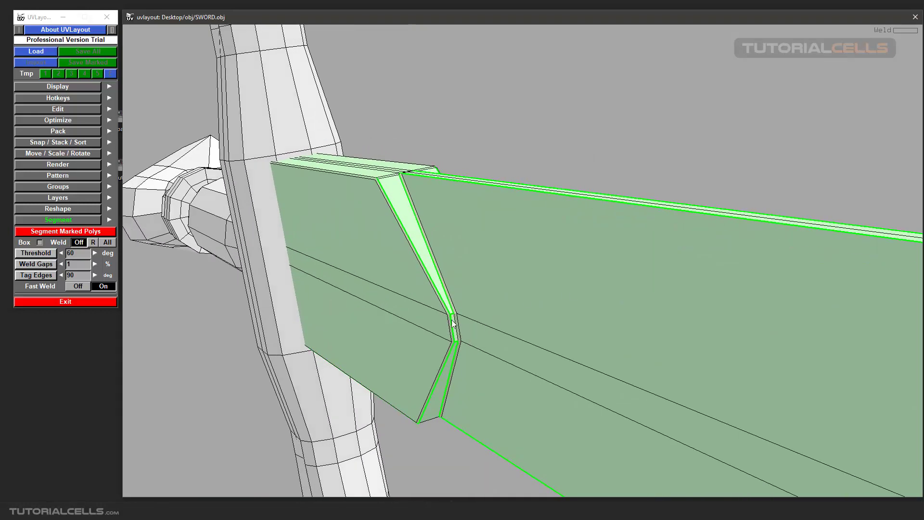
pyautogui.moveTo(460, 339); pyautogui.dragTo(437, 330)
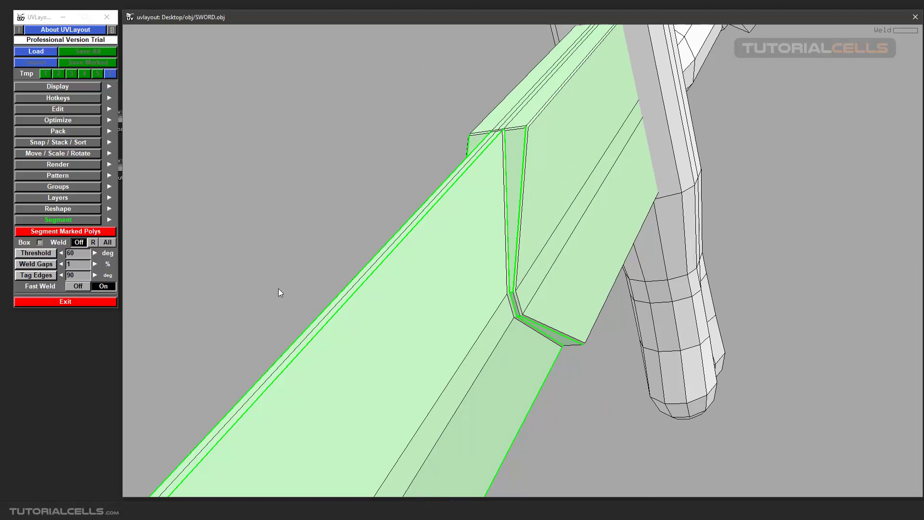
pyautogui.press('1')
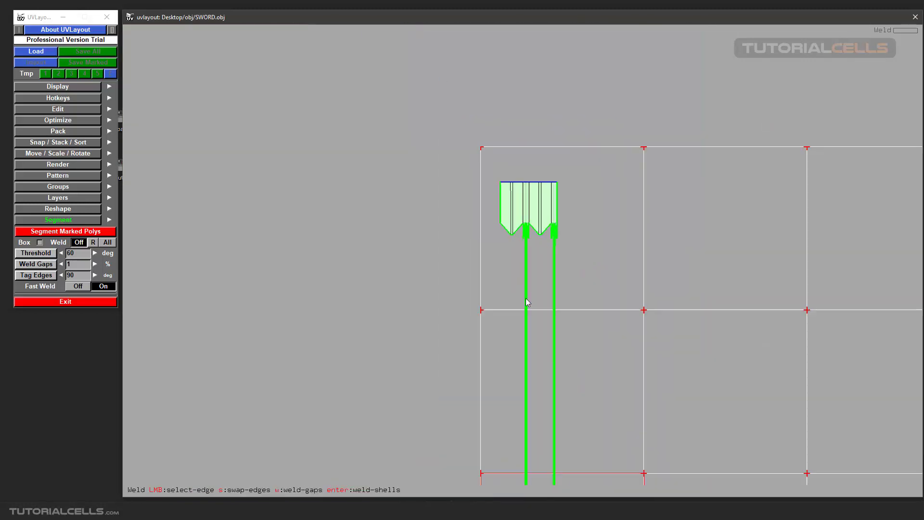
pyautogui.moveTo(549, 337); pyautogui.dragTo(521, 297, button='middle')
pyautogui.moveTo(546, 332); pyautogui.dragTo(483, 221, button='right')
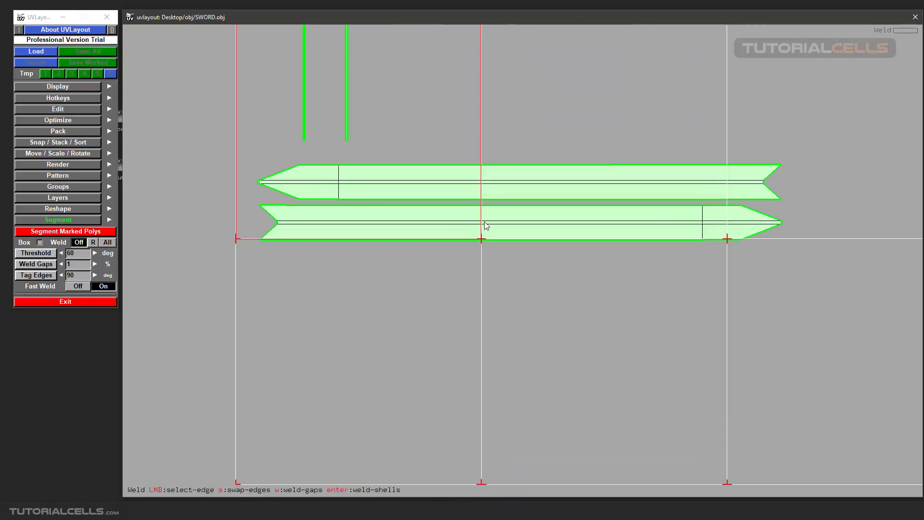
pyautogui.moveTo(469, 218); pyautogui.dragTo(446, 305, button='middle')
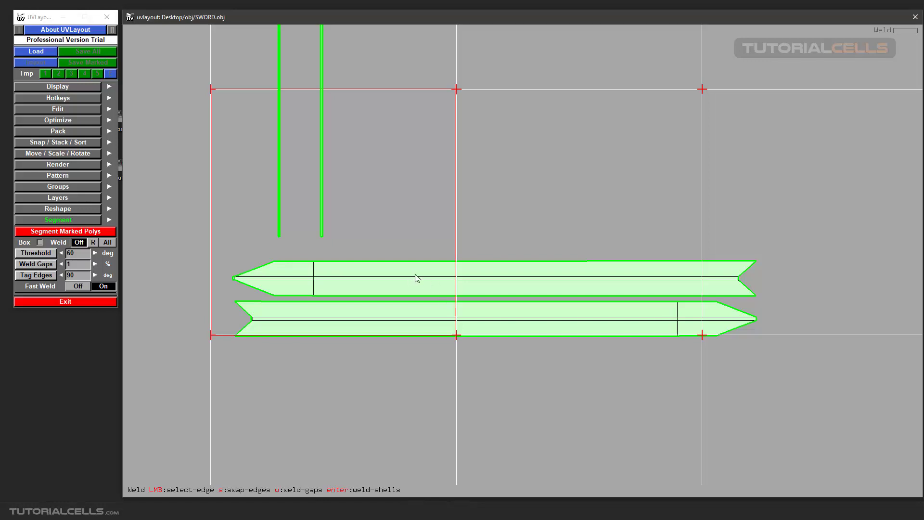
# - Try to weld the upper blade shell's pointed tip edge to its matching edge on the lower blade shell
pyautogui.moveTo(360, 285); pyautogui.dragTo(291, 249, button='right')
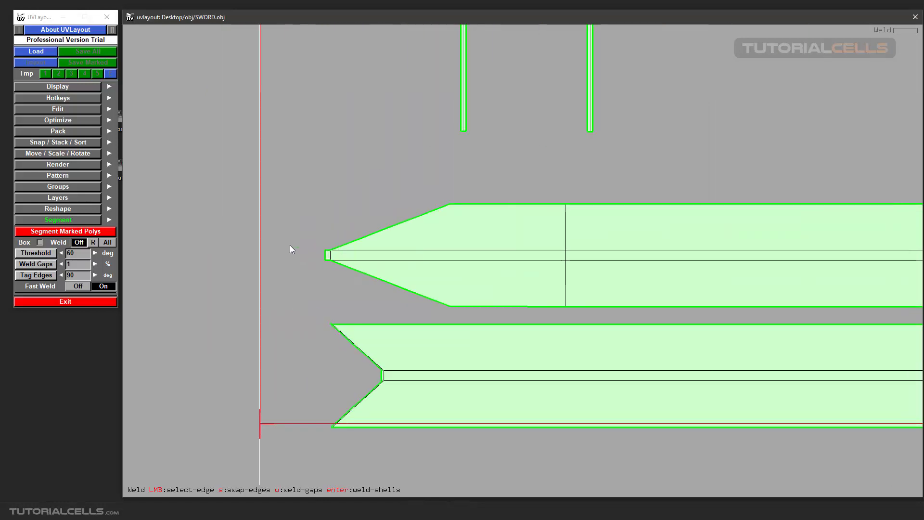
pyautogui.click(326, 256)
pyautogui.moveTo(648, 257); pyautogui.dragTo(298, 270, button='right')
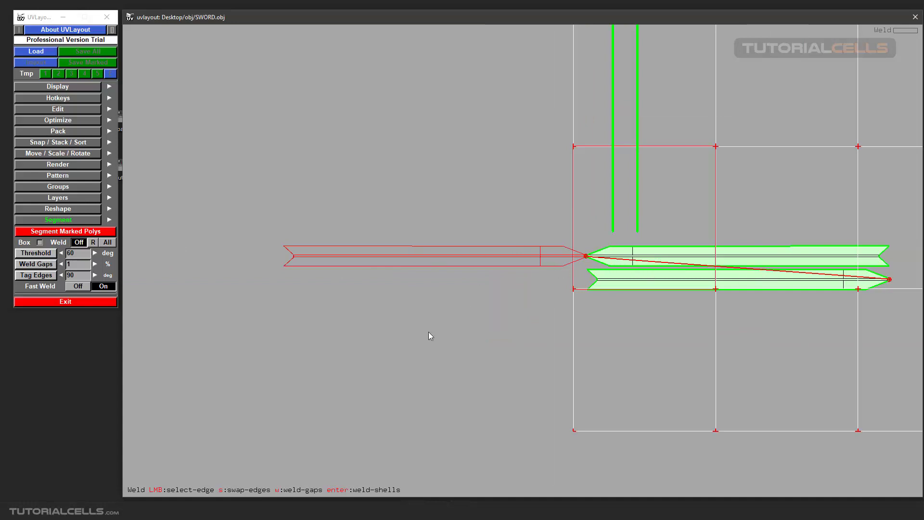
pyautogui.press('Return')
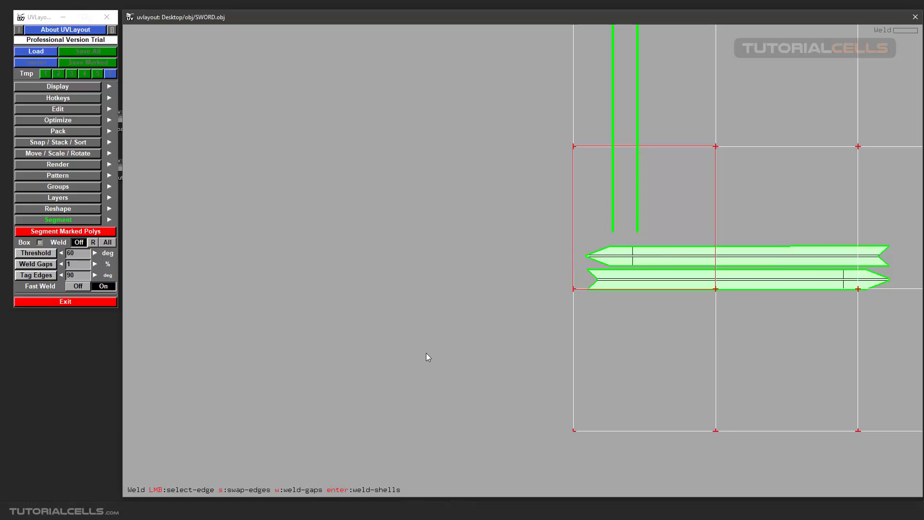
# - Preview a weld on the lower blade shell's long outer edge against the thin strip shell, and turn Fast Weld off
pyautogui.moveTo(668, 262); pyautogui.dragTo(429, 345, button='middle')
pyautogui.scroll(-2, 430, 345)
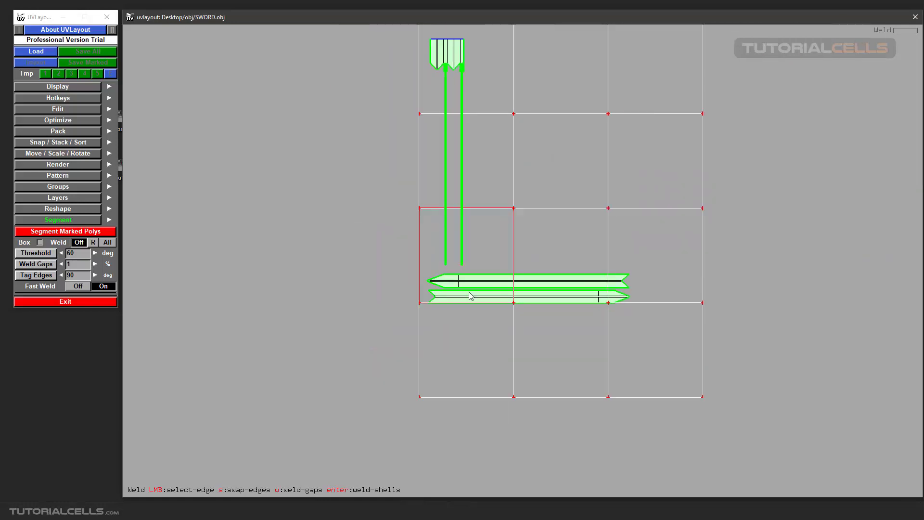
pyautogui.moveTo(523, 276); pyautogui.dragTo(485, 315, button='middle')
pyautogui.click(474, 344)
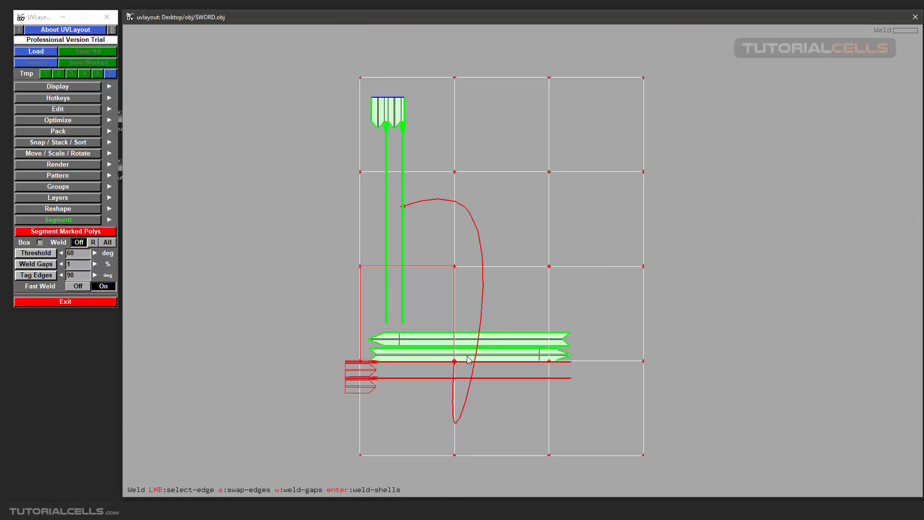
pyautogui.click(87, 287)
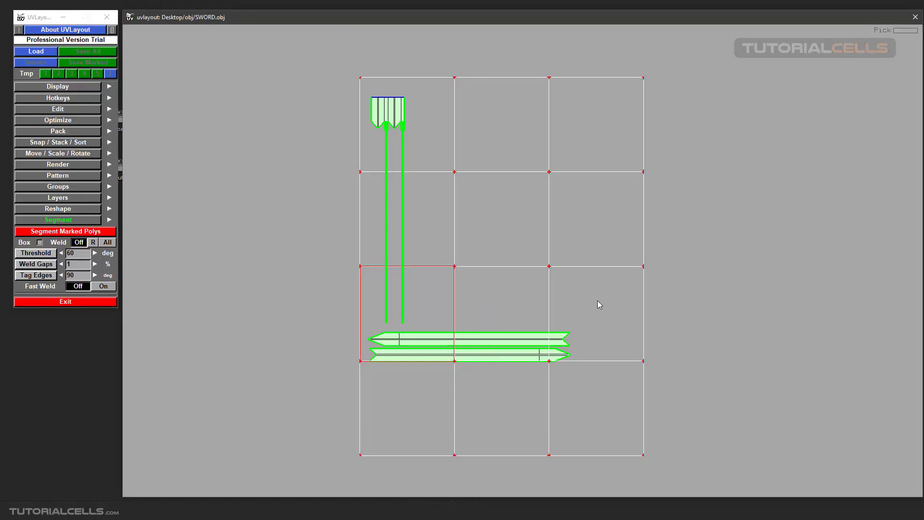
# - Rotate the two marked blade shells upright beside the collar and strip shells, and clear their marking
pyautogui.moveTo(597, 301)
pyautogui.mouseDown()
pyautogui.moveTo(493, 380)
pyautogui.moveTo(526, 201)
pyautogui.moveTo(567, 199)
pyautogui.moveTo(613, 179)
pyautogui.mouseUp()
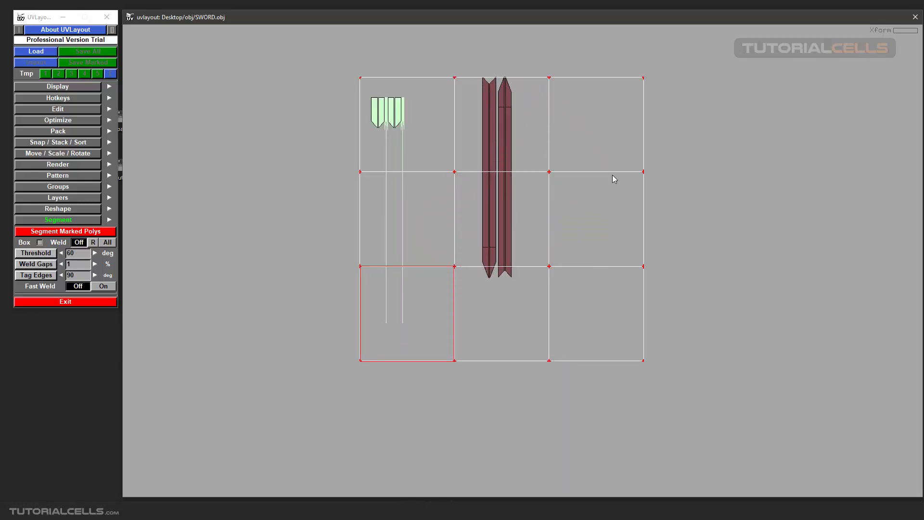
pyautogui.press('g')
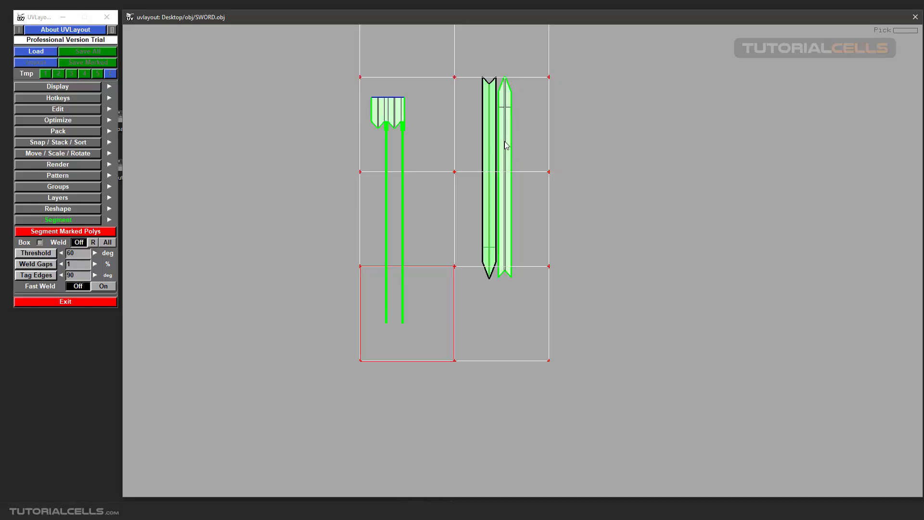
pyautogui.moveTo(504, 147); pyautogui.dragTo(511, 169, button='middle')
pyautogui.moveTo(511, 170); pyautogui.dragTo(684, 215)
pyautogui.moveTo(511, 269); pyautogui.dragTo(507, 166, button='middle')
pyautogui.moveTo(469, 61); pyautogui.dragTo(544, 281)
pyautogui.moveTo(501, 208); pyautogui.dragTo(429, 220, button='middle')
# - Show the sword in 3D and cycle its texture display from the checker pattern to the numbered grid
pyautogui.press('3')
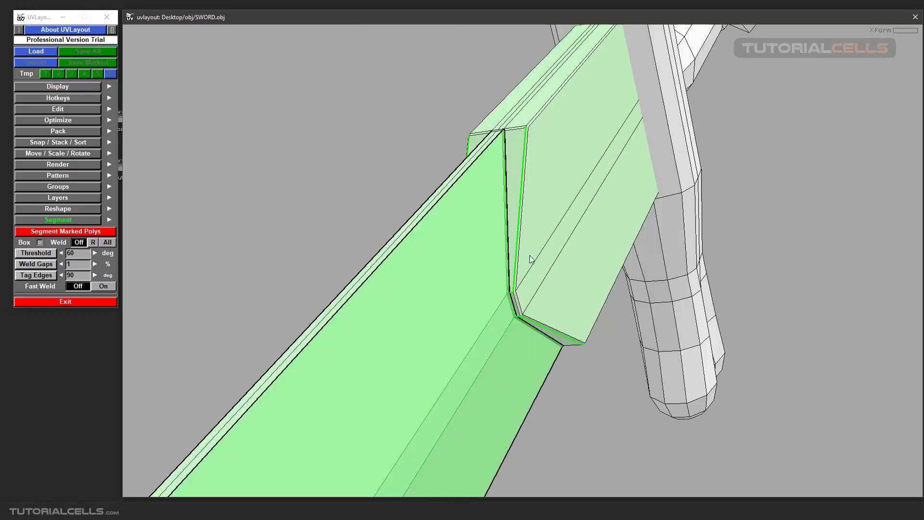
pyautogui.moveTo(529, 255); pyautogui.dragTo(513, 271, button='right')
pyautogui.press('t')
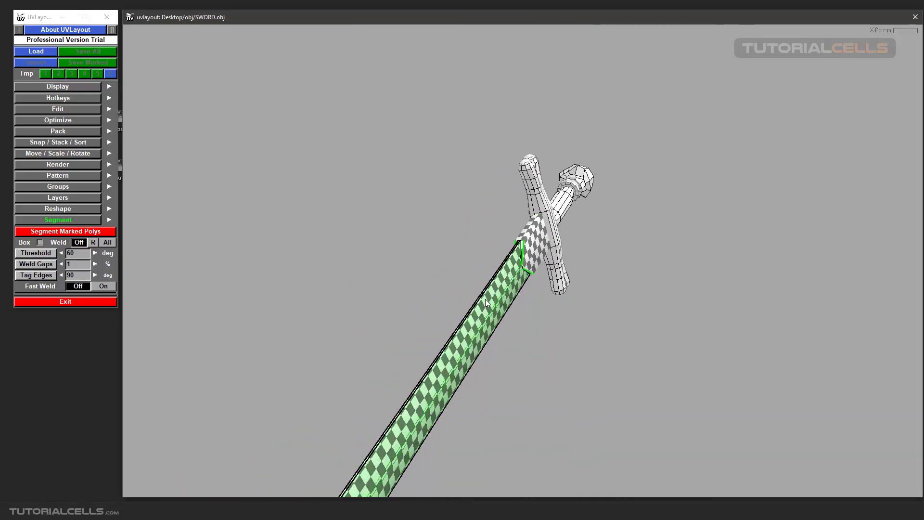
pyautogui.moveTo(485, 299)
pyautogui.mouseDown()
pyautogui.moveTo(560, 283)
pyautogui.moveTo(484, 299)
pyautogui.moveTo(558, 287)
pyautogui.moveTo(497, 296)
pyautogui.mouseUp()
pyautogui.press('t')
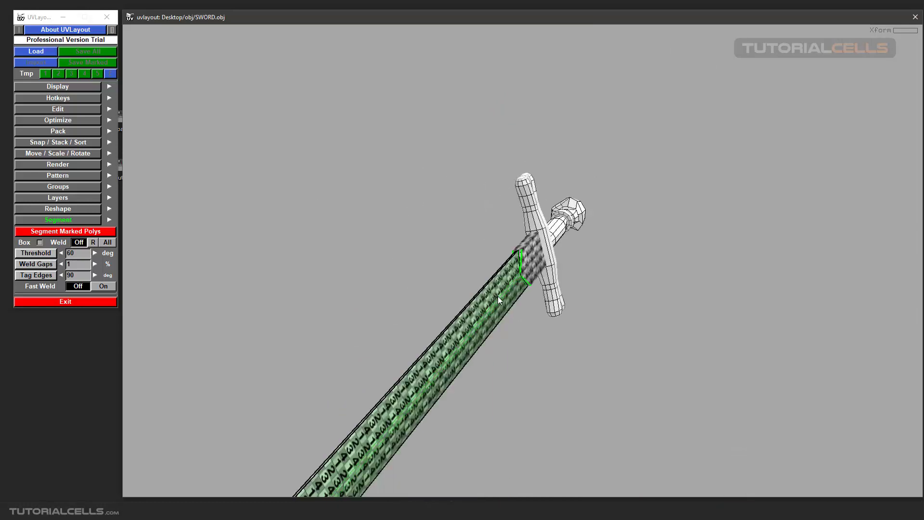
# - Examine the numbered grid across the blade and collar seams from both sides, and close the Segment options
pyautogui.moveTo(498, 296); pyautogui.dragTo(556, 241, button='right')
pyautogui.moveTo(555, 241); pyautogui.dragTo(472, 292)
pyautogui.moveTo(472, 293); pyautogui.dragTo(484, 229, button='right')
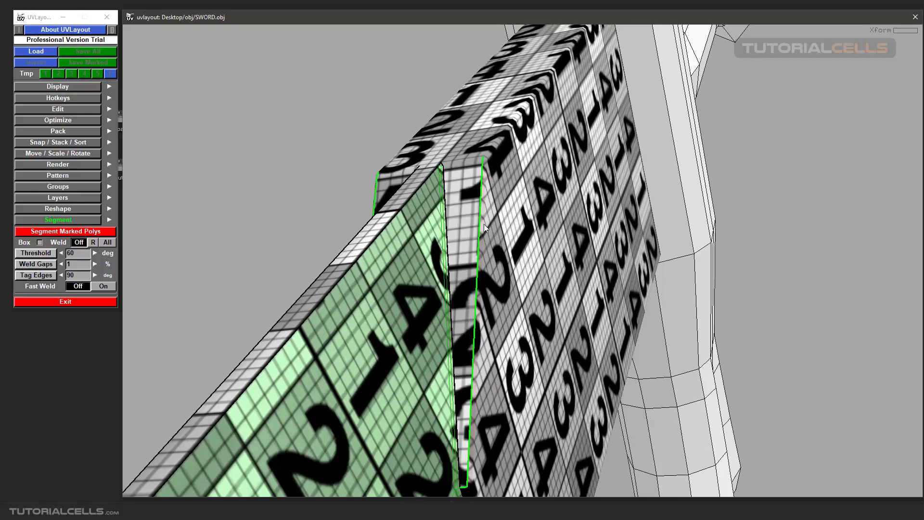
pyautogui.moveTo(473, 229); pyautogui.dragTo(468, 261, button='right')
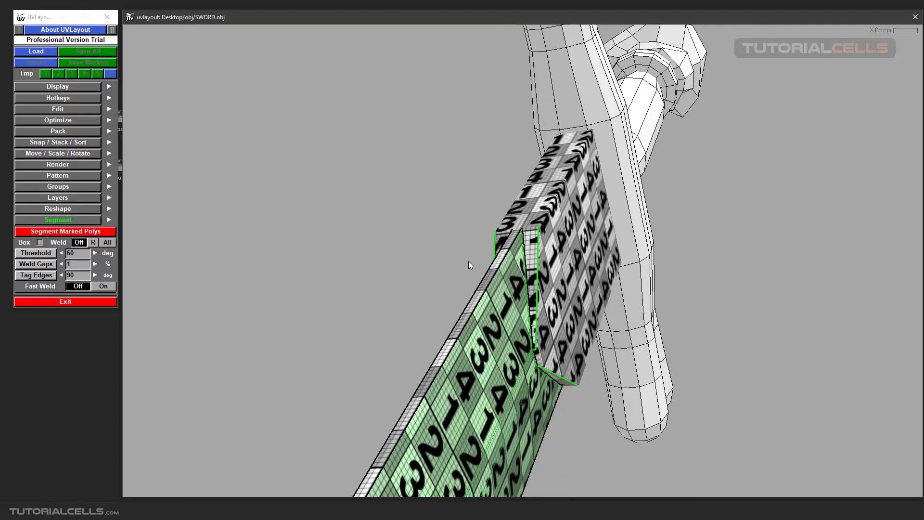
pyautogui.moveTo(469, 261); pyautogui.dragTo(536, 259)
pyautogui.moveTo(536, 259); pyautogui.dragTo(575, 285, button='right')
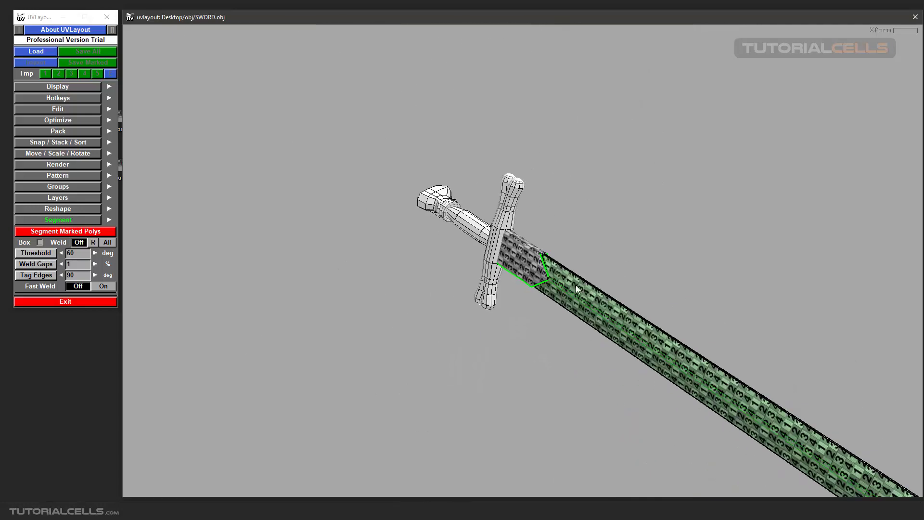
pyautogui.moveTo(575, 285); pyautogui.dragTo(501, 296)
pyautogui.moveTo(501, 296); pyautogui.dragTo(496, 299, button='right')
pyautogui.moveTo(497, 298); pyautogui.dragTo(492, 261, button='middle')
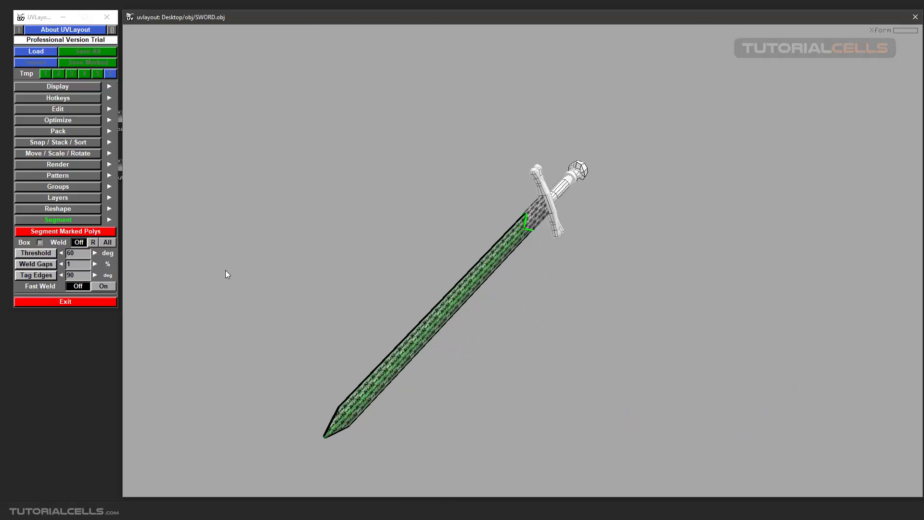
pyautogui.click(27, 219)
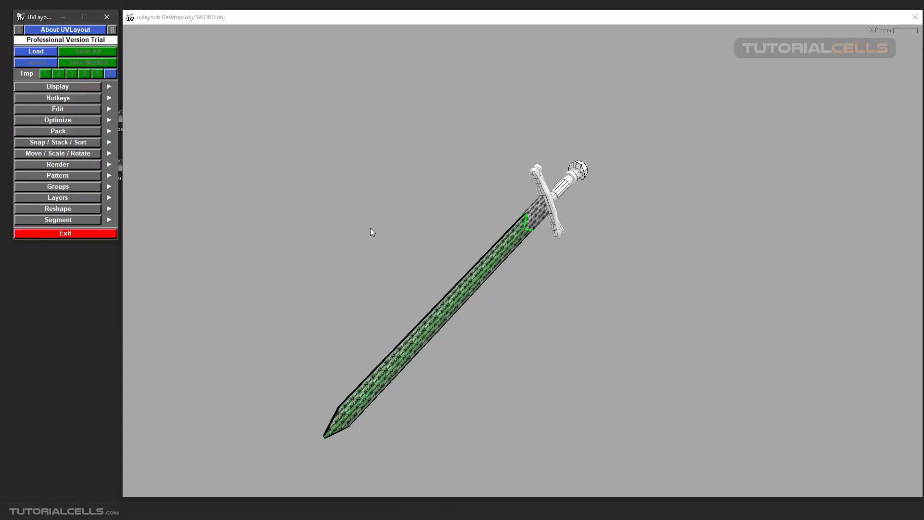